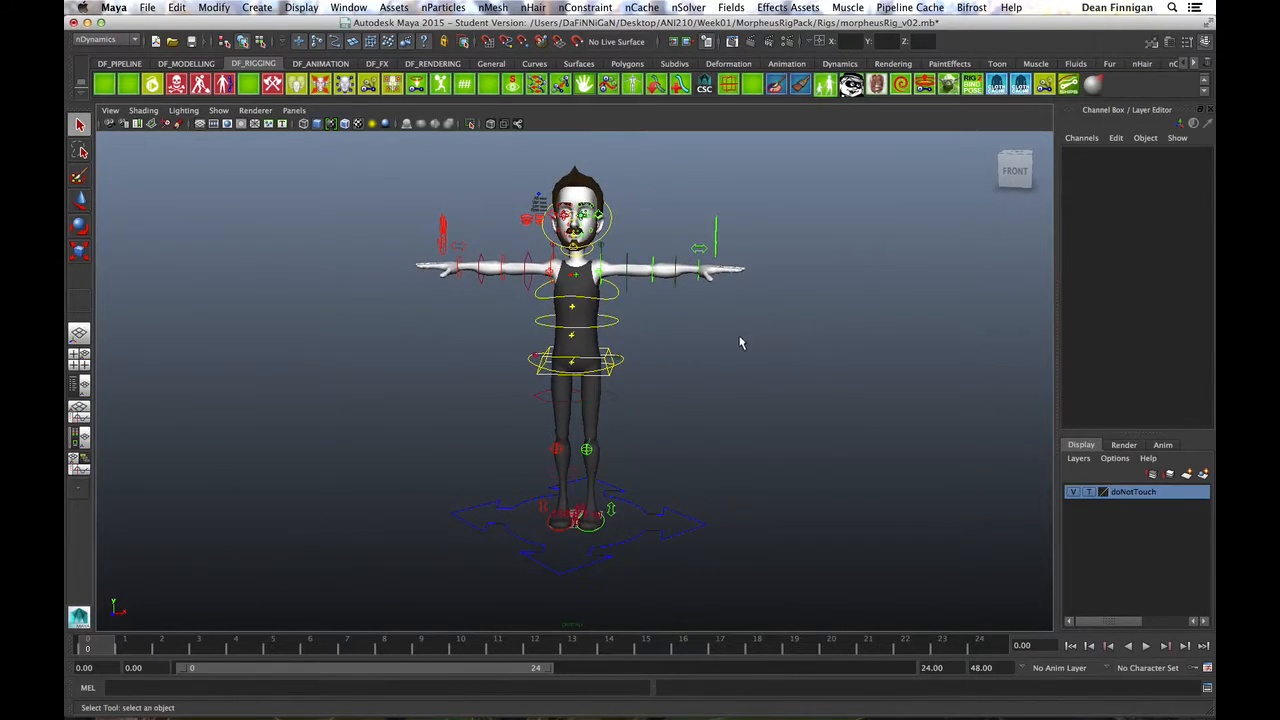
middle_click_drag(723, 334, 727, 392, "alt")
right_click_drag(683, 390, 769, 380, "alt")
middle_click_drag(769, 383, 760, 491, "alt")
mouse_move(760, 491)
left_mouse_down("alt")
mouse_move(726, 494)
mouse_move(751, 491)
mouse_move(742, 500)
left_mouse_up("alt")
right_click_drag(742, 500, 692, 381, "alt")
left_click_drag(722, 358, 698, 311, "alt")
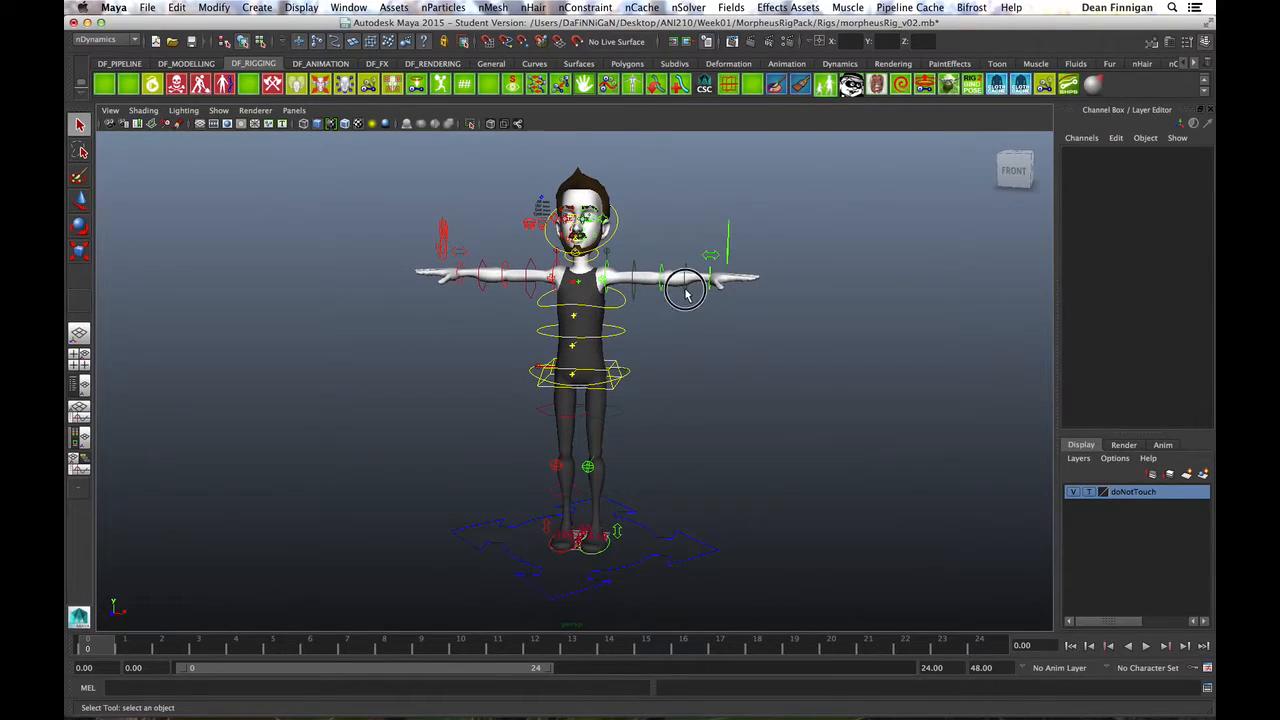
Step: Try moving the character's left elbow bendy control down along the Y axis and undo the move
left_click(684, 285)
right_click_drag(646, 344, 743, 364, "alt")
key("w")
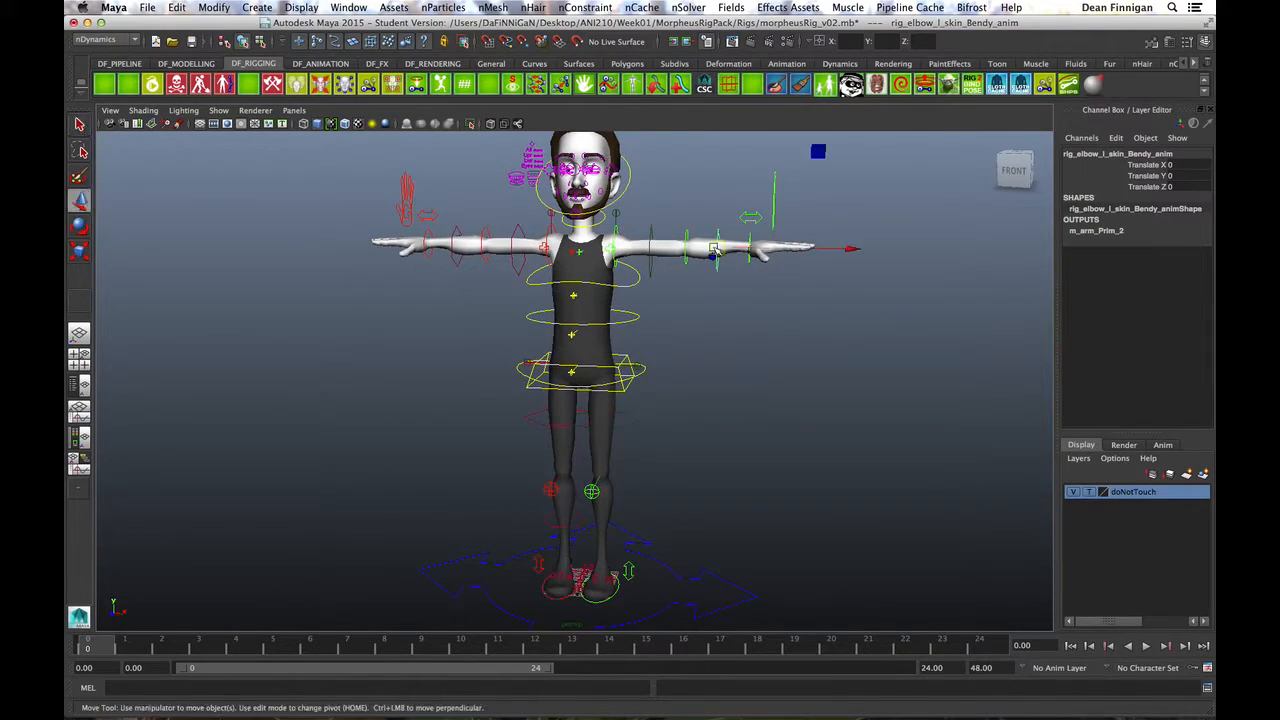
left_click_drag(711, 156, 723, 202)
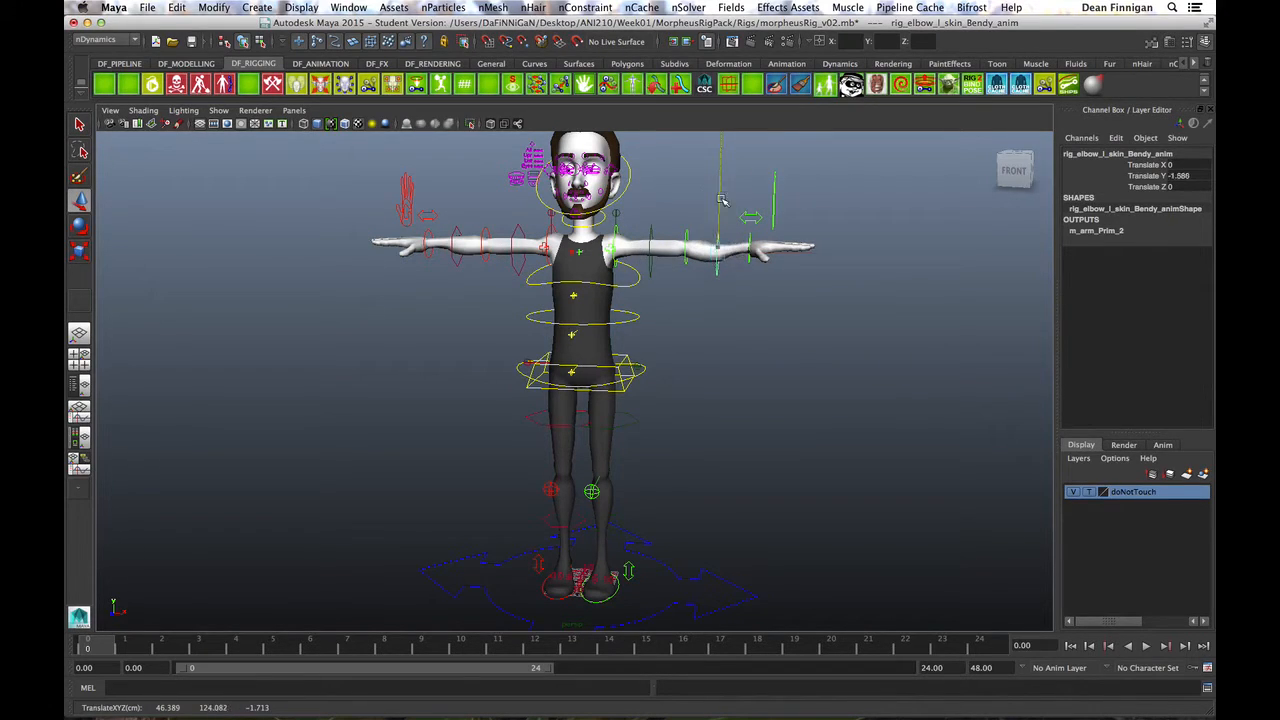
key("super+z")
middle_click_drag(745, 313, 731, 354, "alt")
right_click_drag(731, 354, 634, 357, "alt")
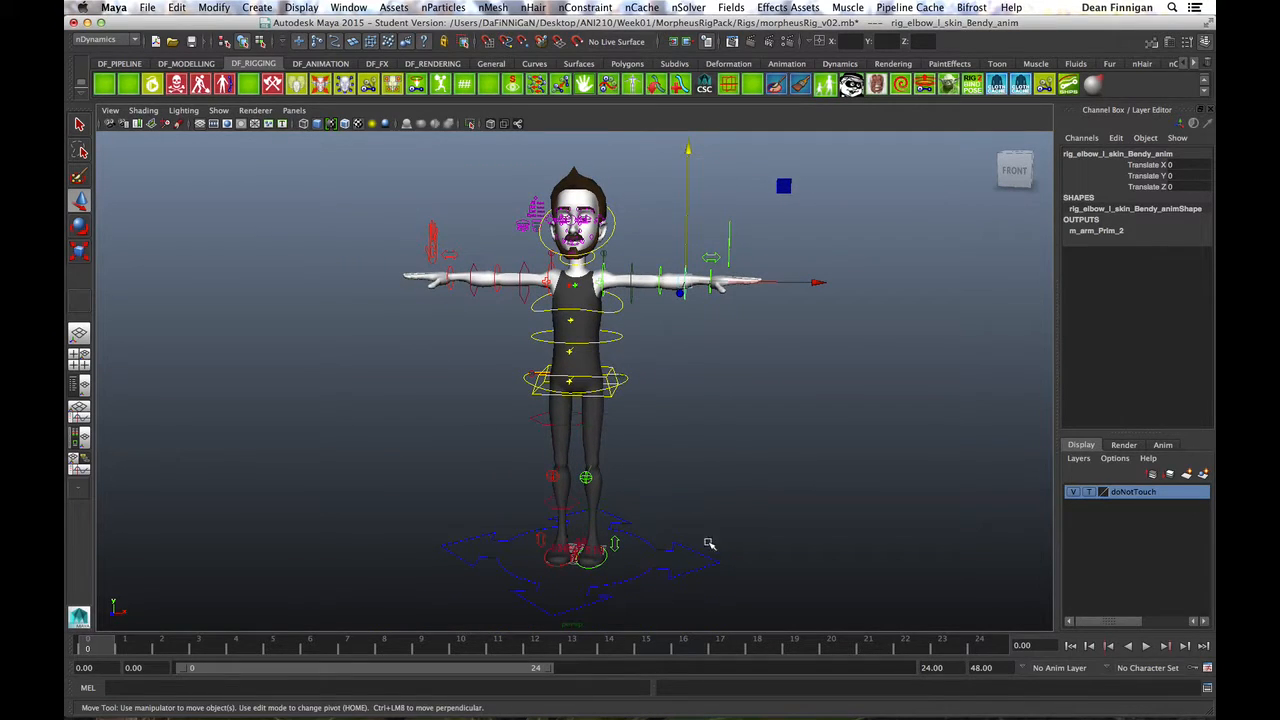
Step: Set the UI and Face Rig visibility to hide on the all_anim control around the character's feet
mouse_move(718, 440)
left_mouse_down("alt")
mouse_move(760, 431)
mouse_move(735, 445)
mouse_move(720, 434)
mouse_move(621, 440)
mouse_move(657, 423)
mouse_move(743, 434)
mouse_move(723, 449)
mouse_move(731, 437)
mouse_move(657, 429)
mouse_move(731, 437)
left_mouse_up("alt")
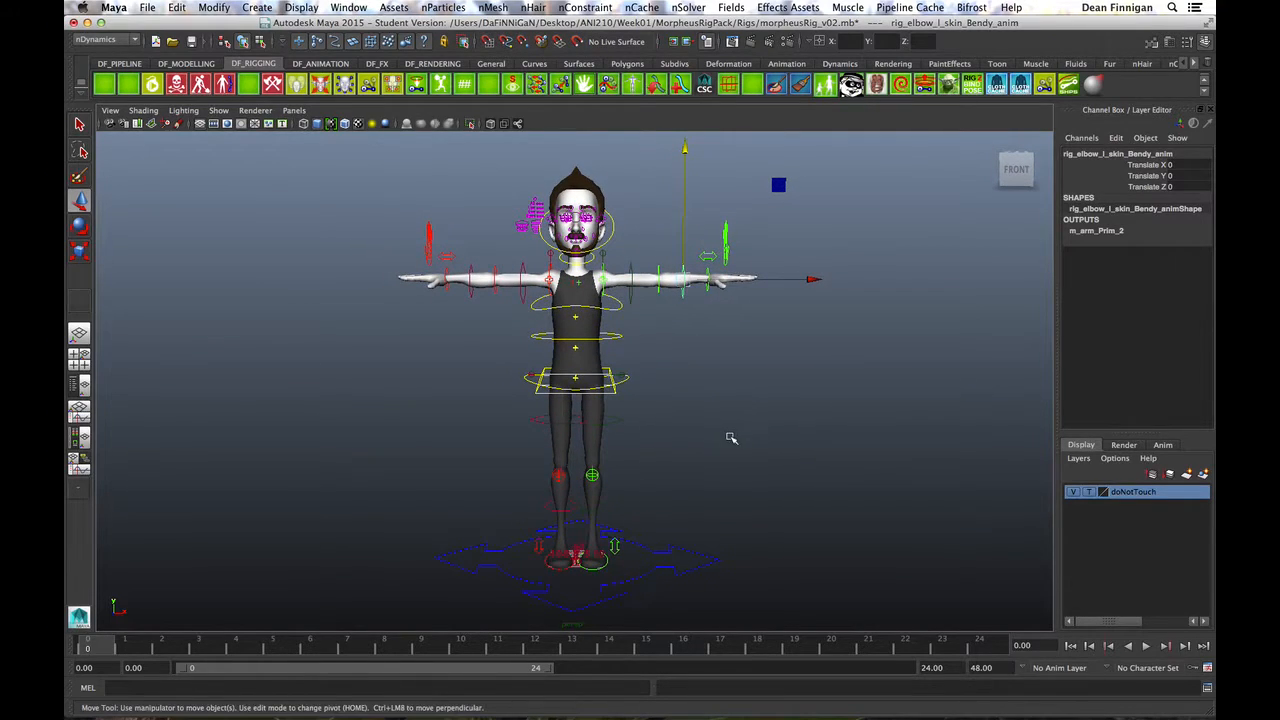
left_click(707, 566)
middle_click_drag(780, 521, 803, 440, "alt")
left_click(806, 448)
left_click(702, 497)
mouse_move(799, 454)
left_mouse_down("alt")
mouse_move(729, 466)
mouse_move(811, 463)
left_mouse_up("alt")
left_click(777, 471)
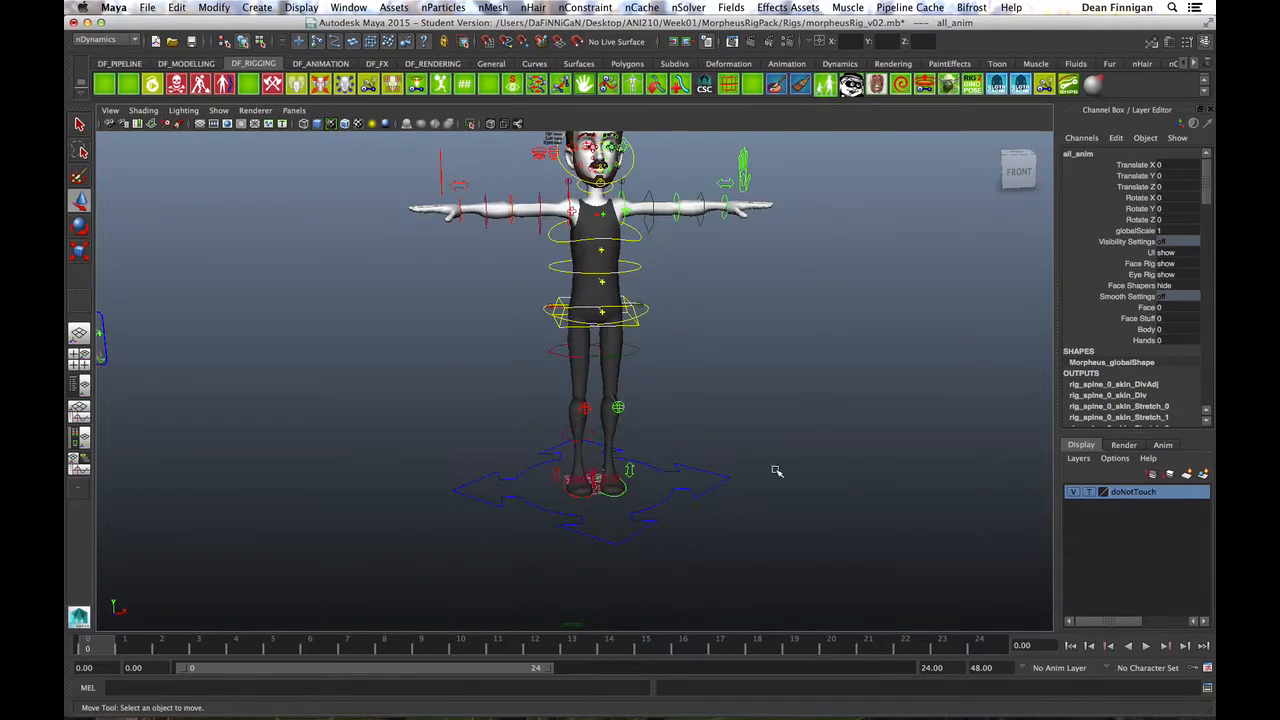
left_click(696, 492)
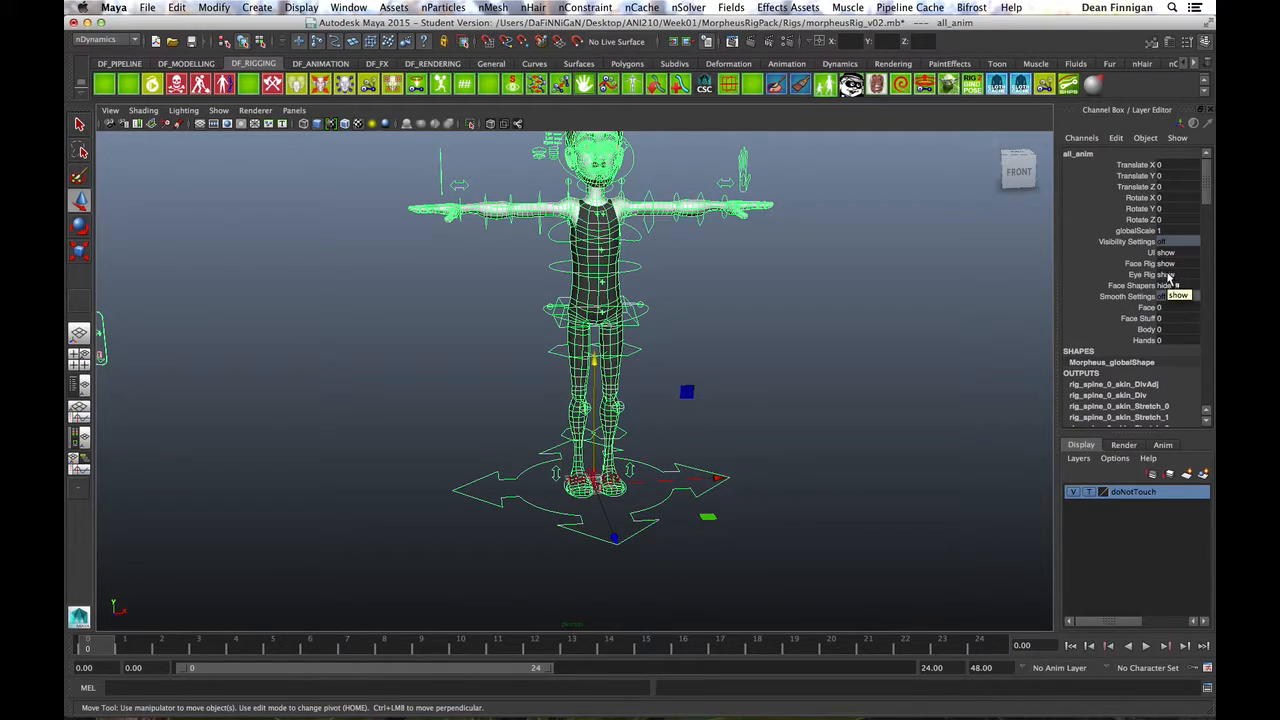
left_click(1171, 254)
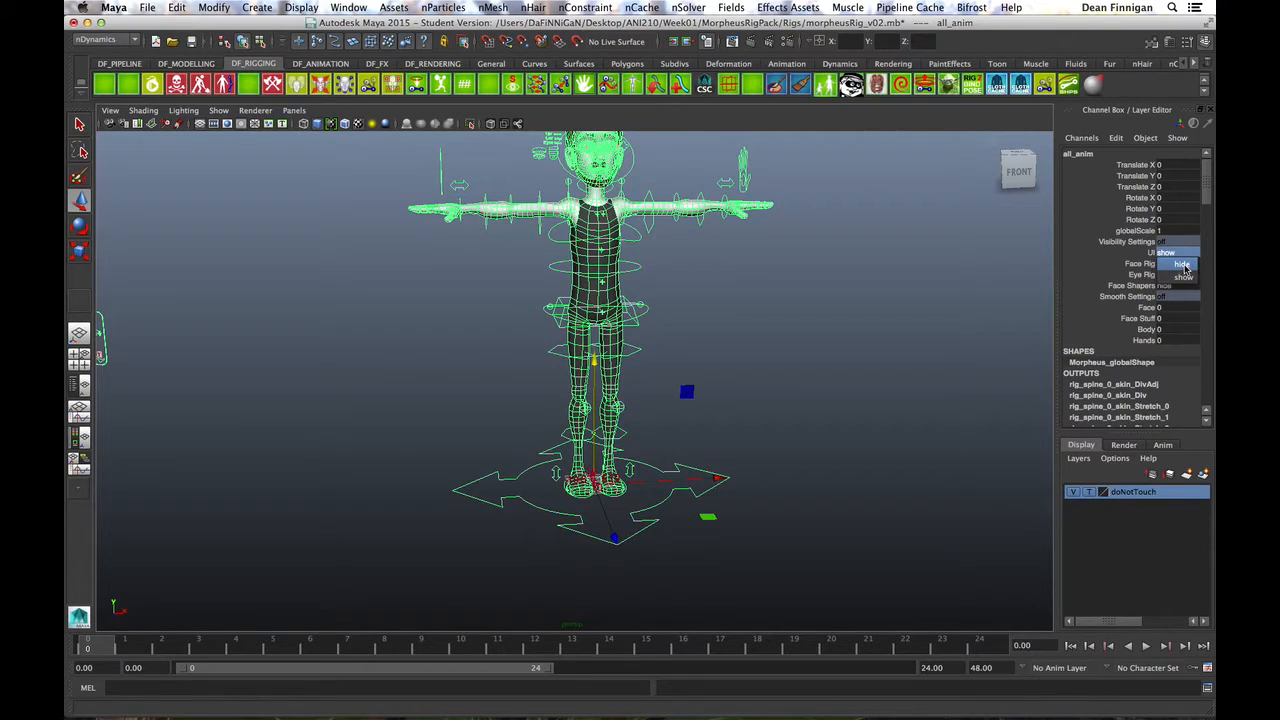
left_click(1183, 264)
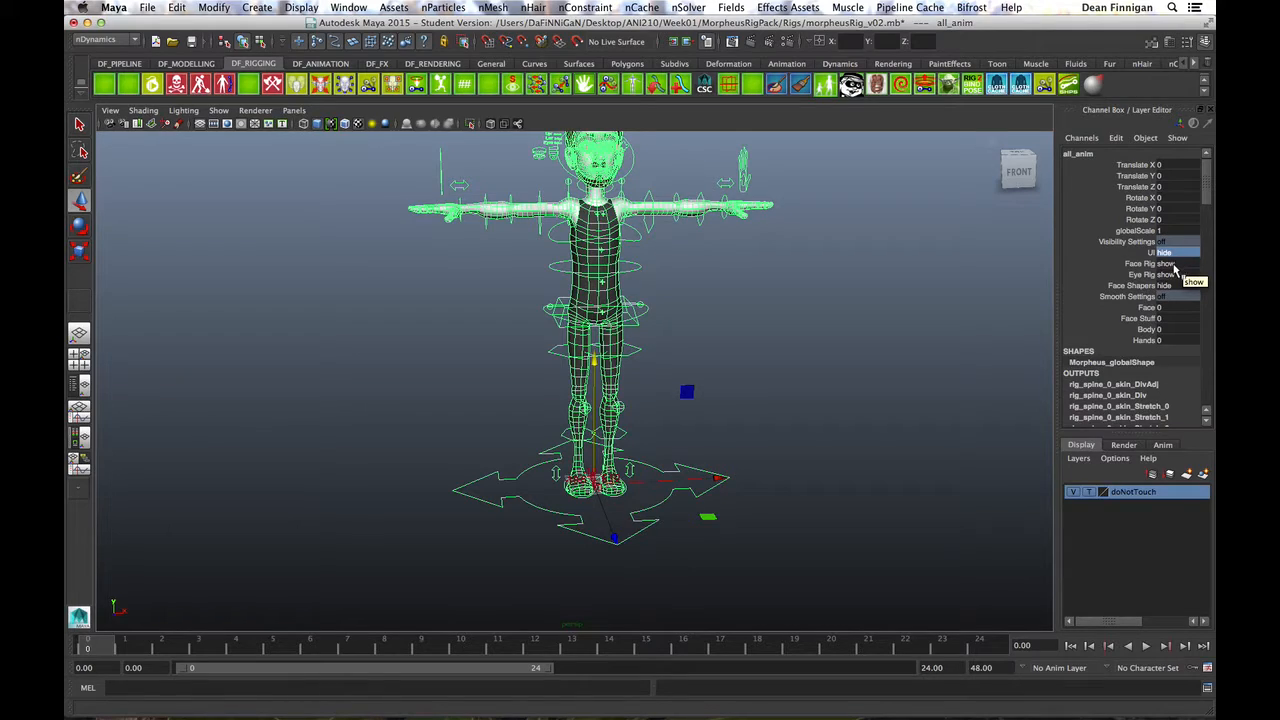
left_click(1175, 266)
left_click(1186, 277)
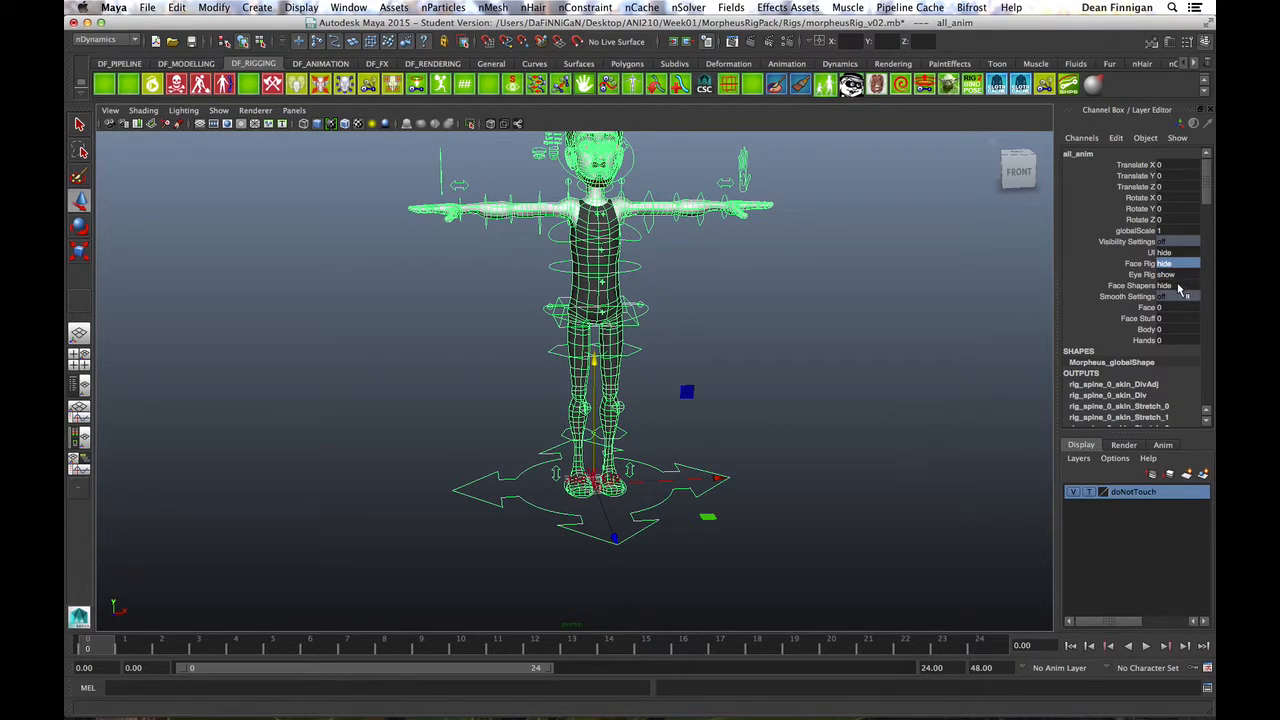
left_click(814, 281)
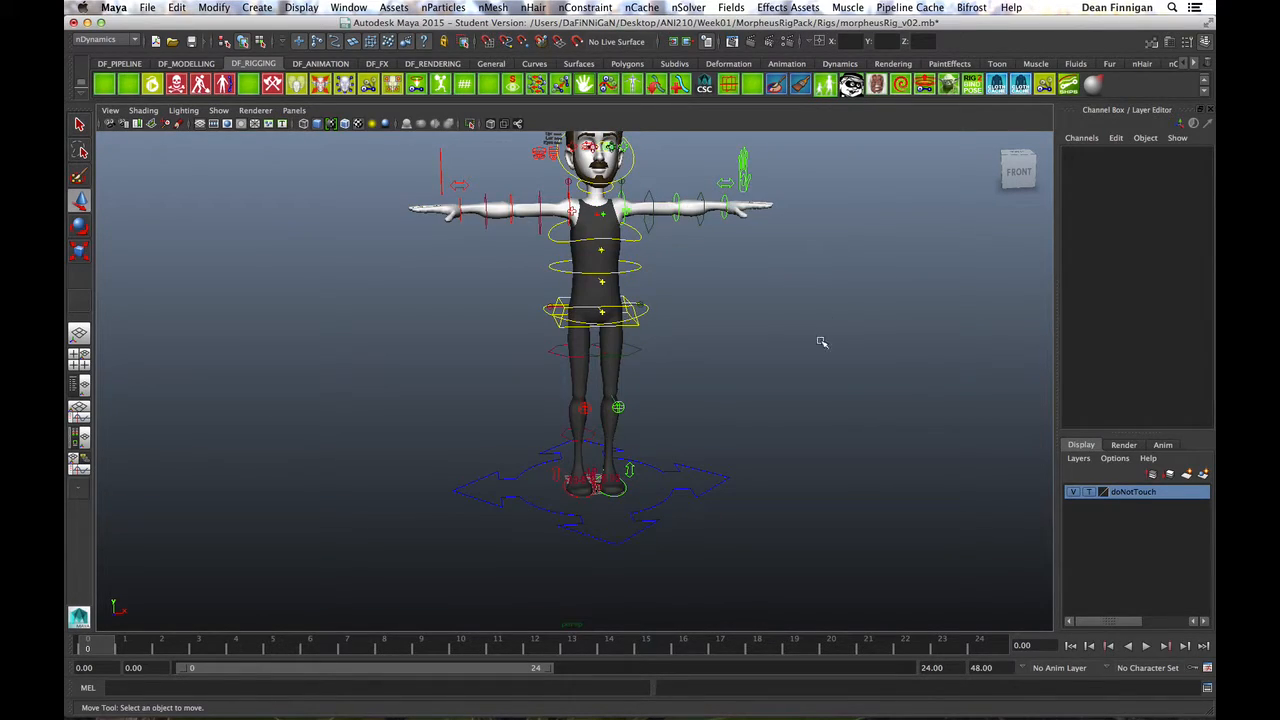
Step: Set the Eye Rig visibility to hide on the all_anim control
left_click_drag(794, 303, 766, 377, "alt")
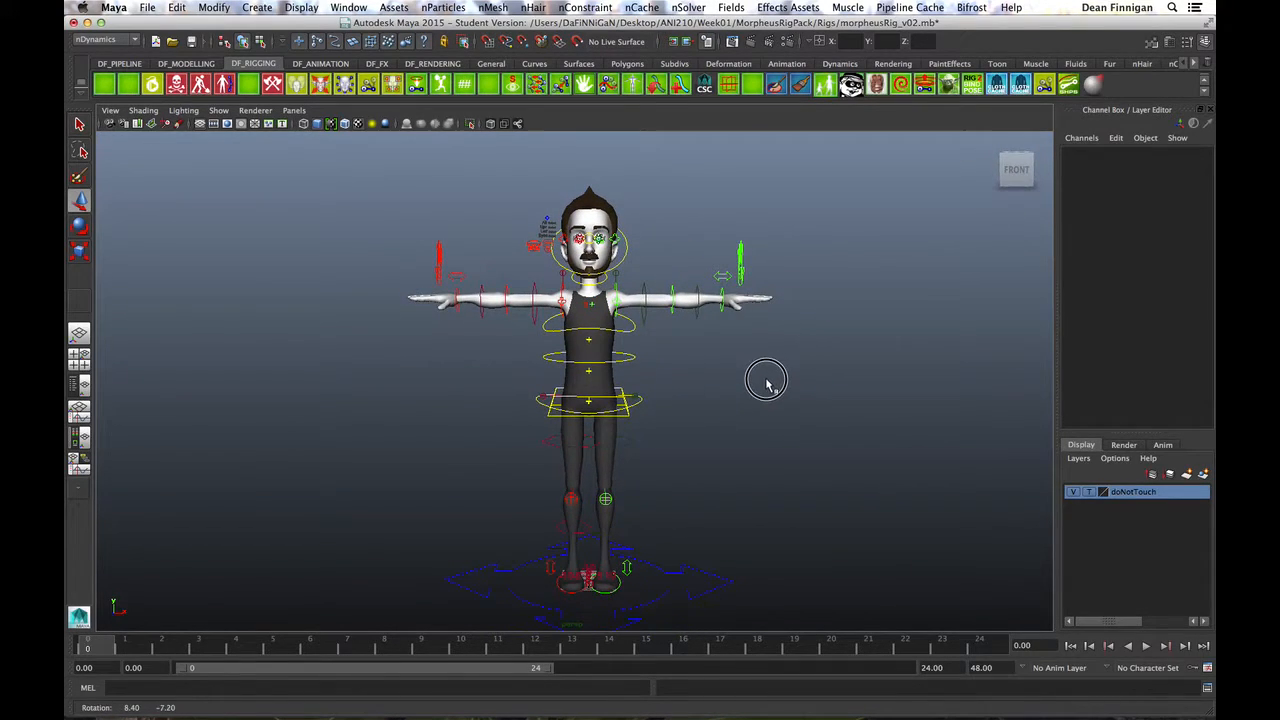
left_click(713, 578)
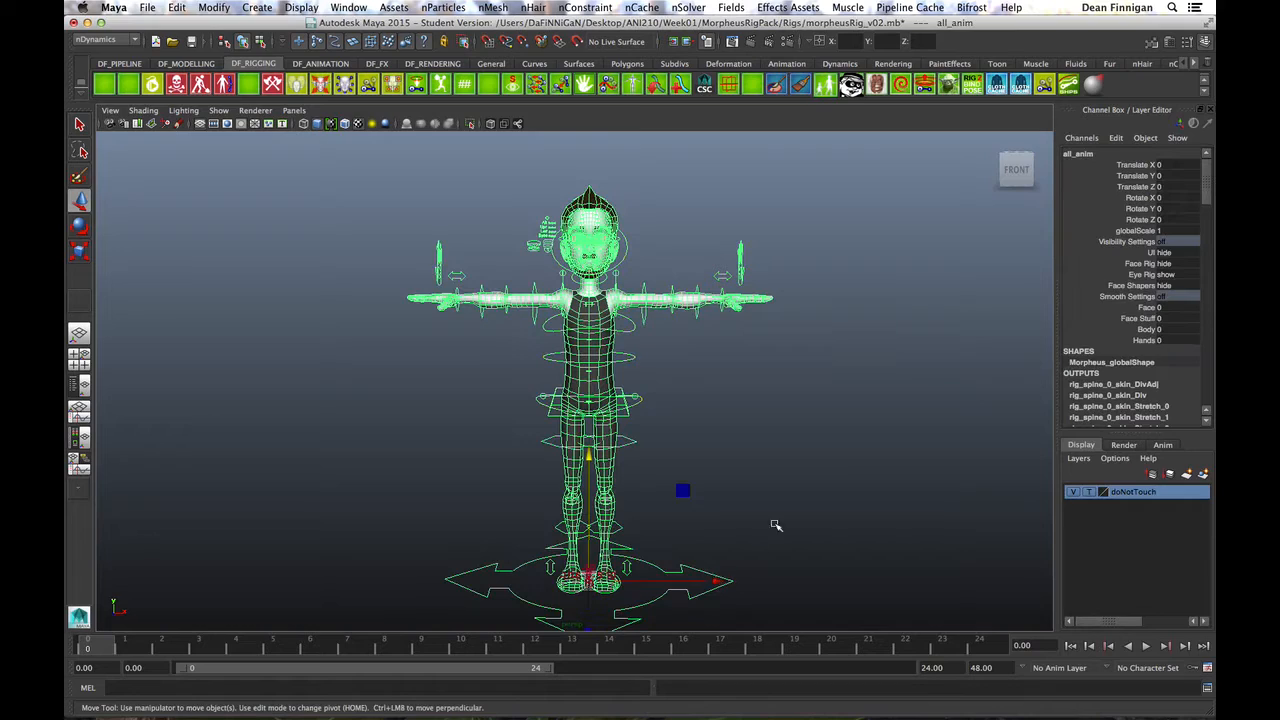
left_click(1174, 275)
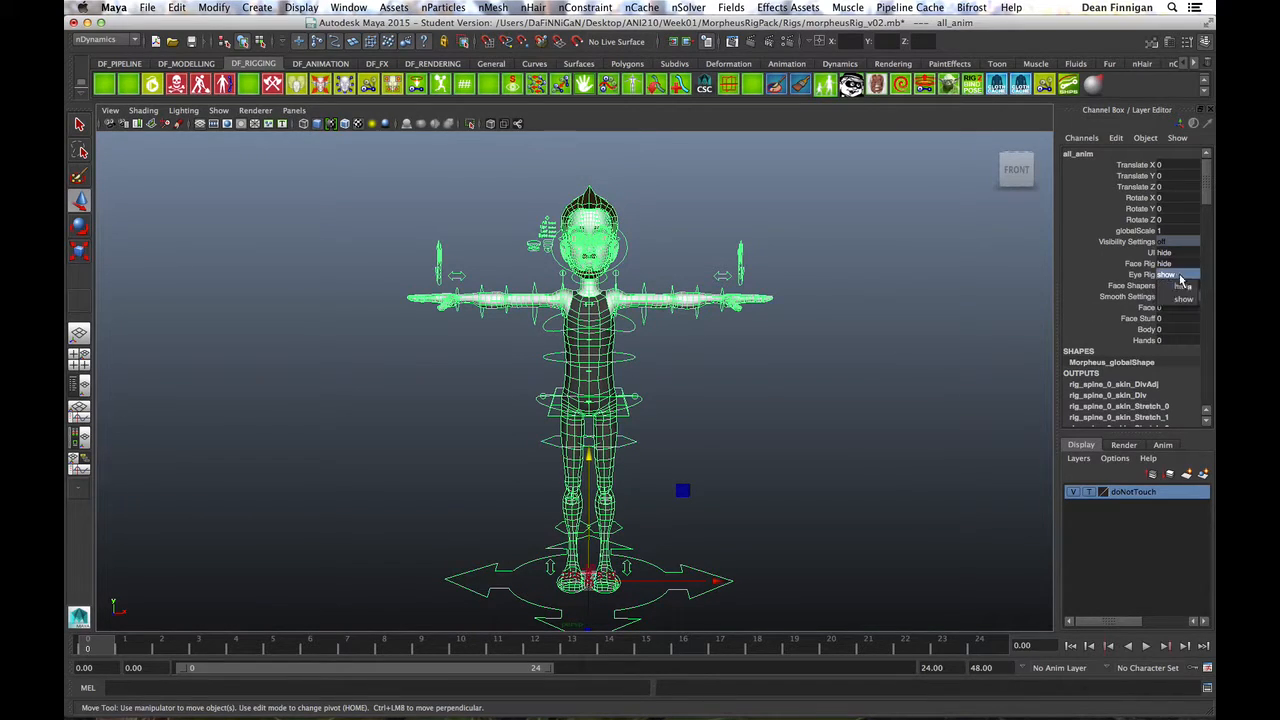
left_click(1176, 286)
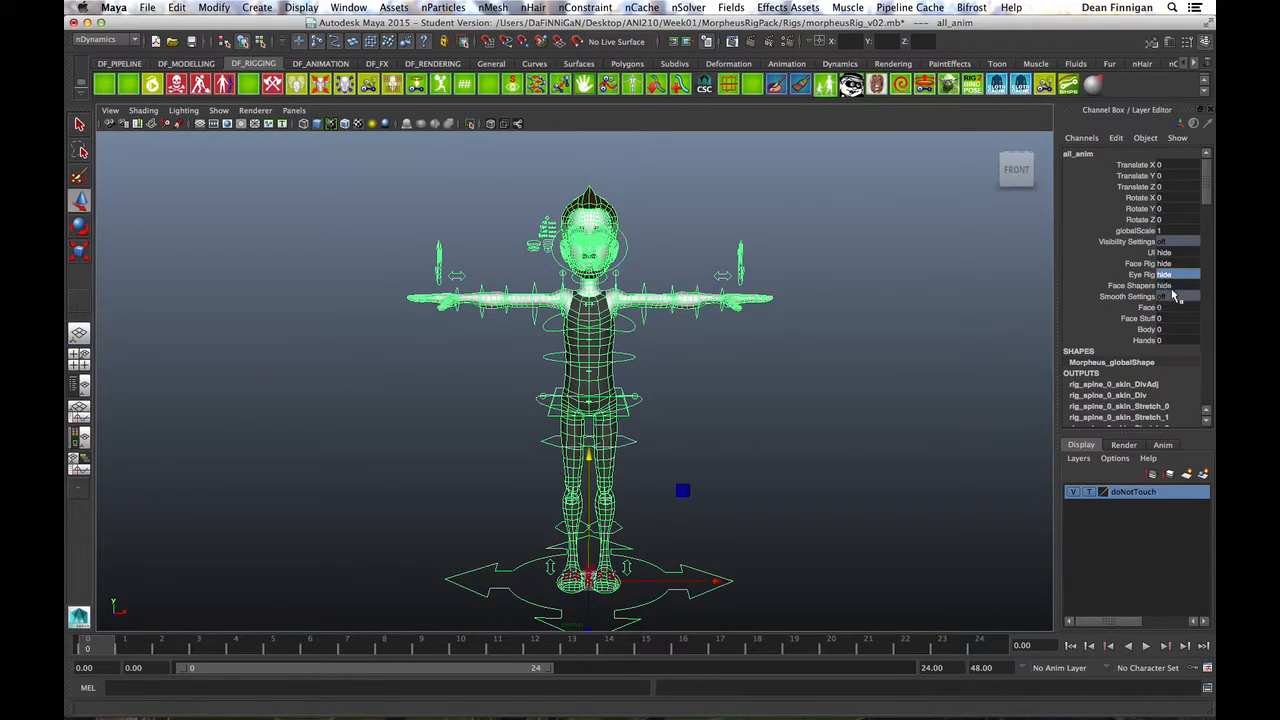
left_click(817, 371)
Step: Examine the channels of the bendy controls on the character's left elbow, left shoulder and left hip
middle_click_drag(817, 417, 828, 371, "alt")
left_click_drag(828, 371, 714, 361, "alt")
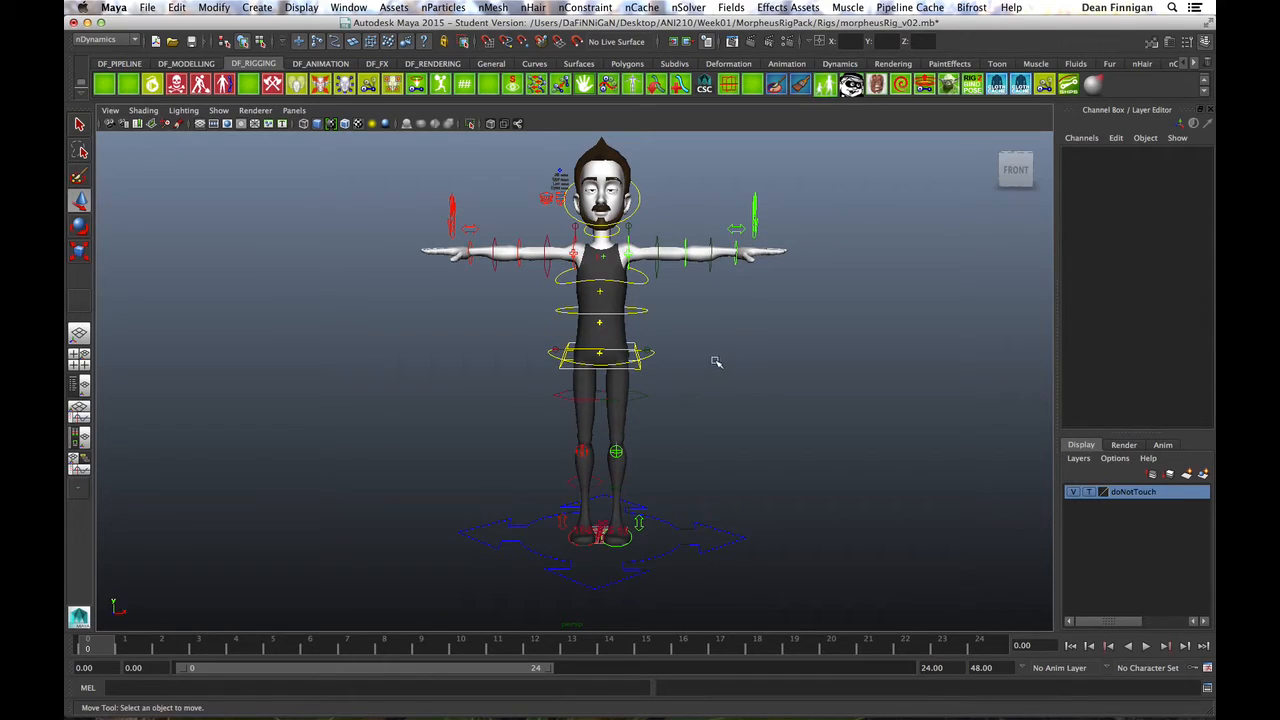
left_click(712, 272)
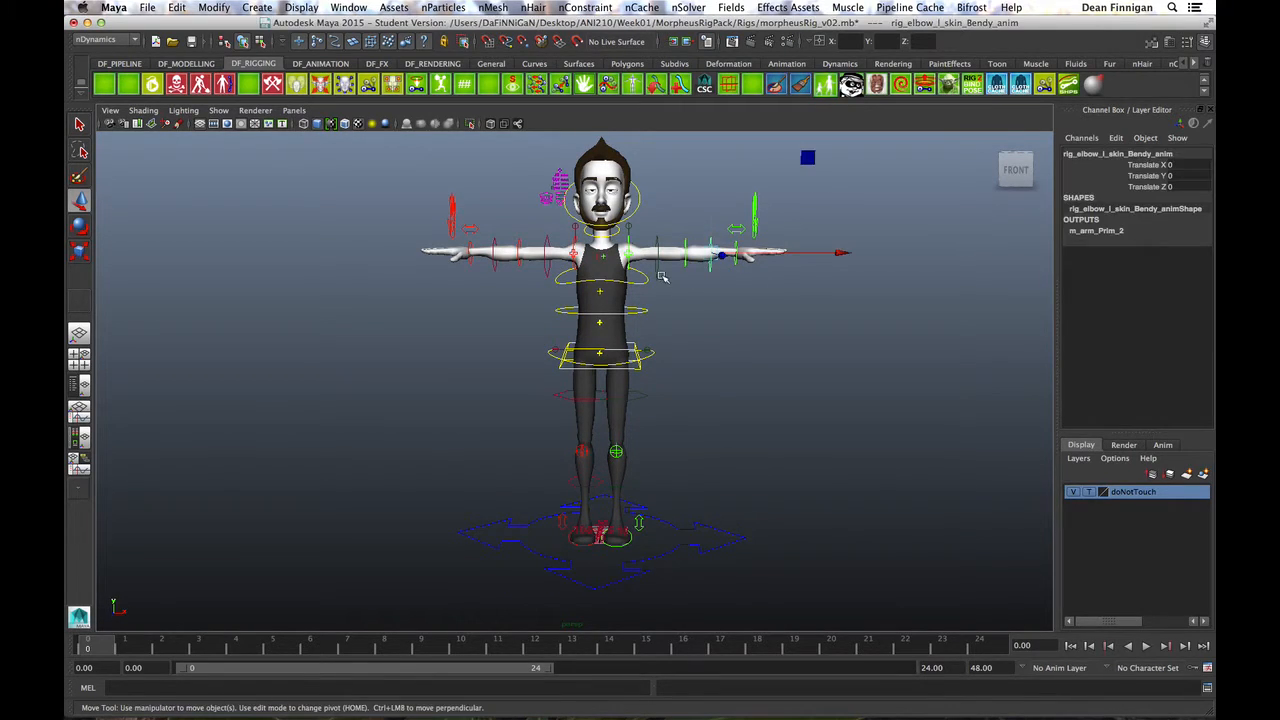
left_click(660, 258)
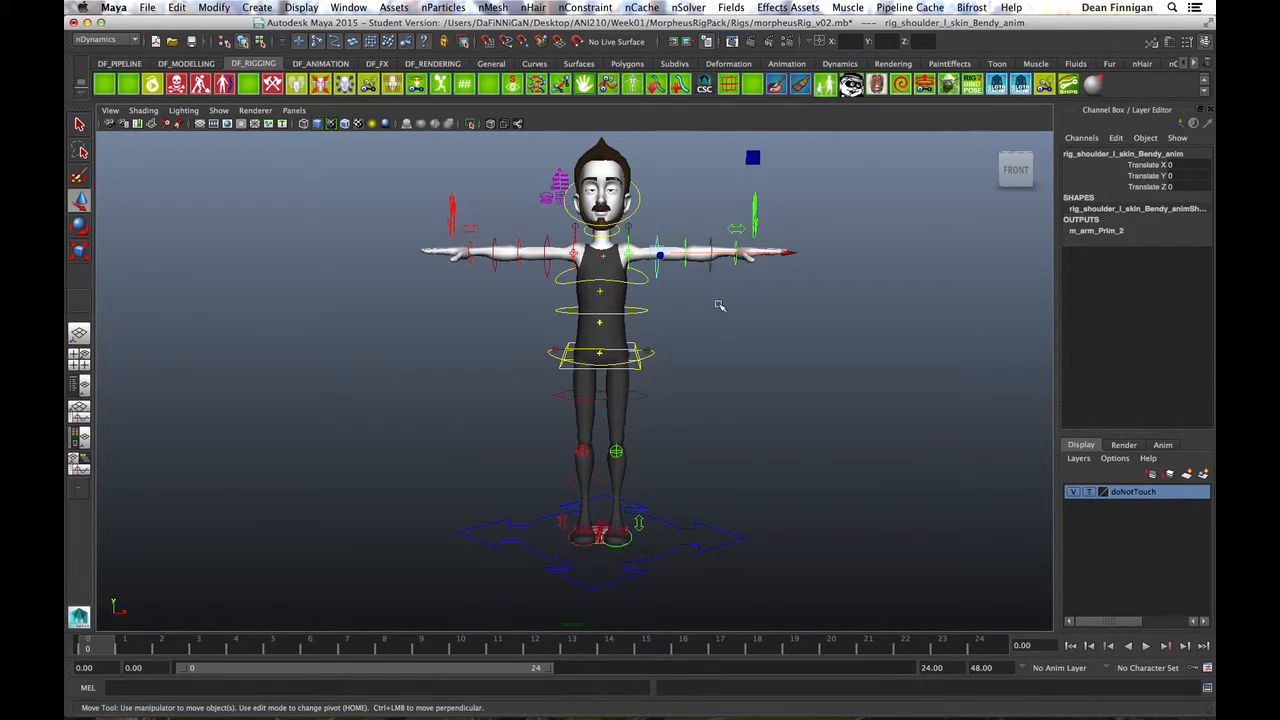
left_click(645, 396)
mouse_move(739, 431)
left_mouse_down("alt")
mouse_move(726, 423)
mouse_move(751, 426)
mouse_move(723, 434)
mouse_move(754, 443)
left_mouse_up("alt")
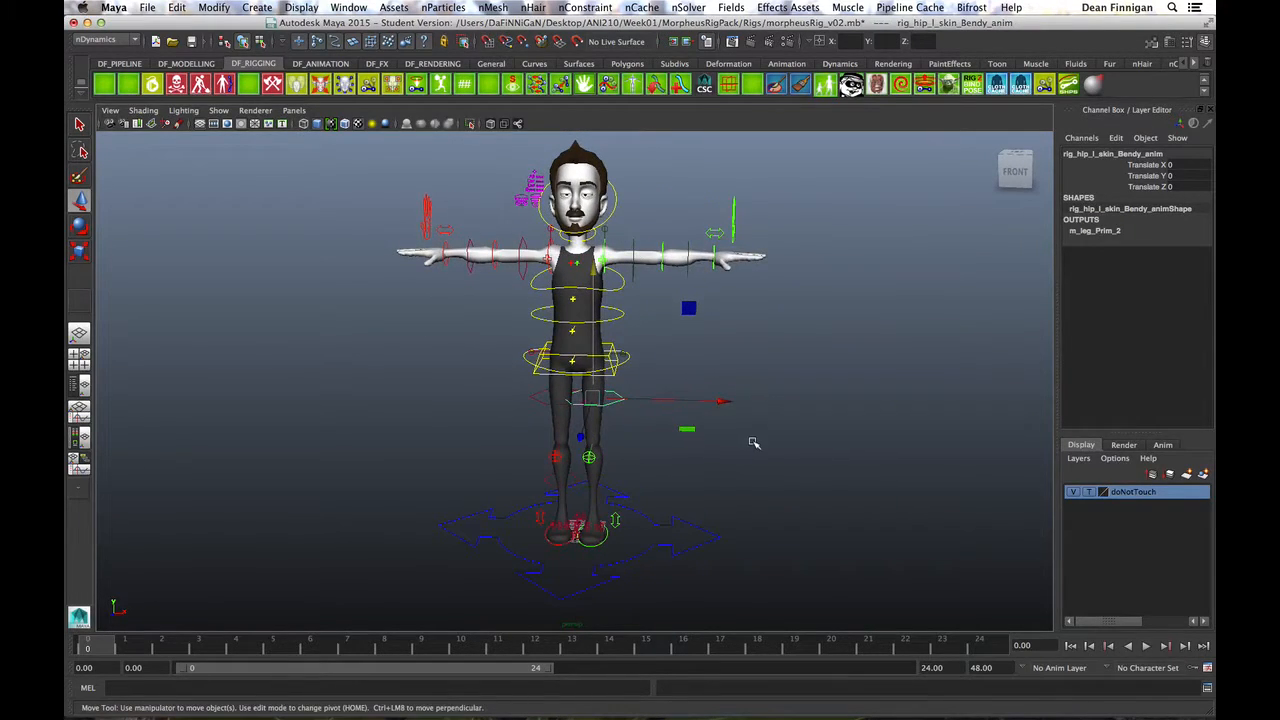
left_click(805, 262)
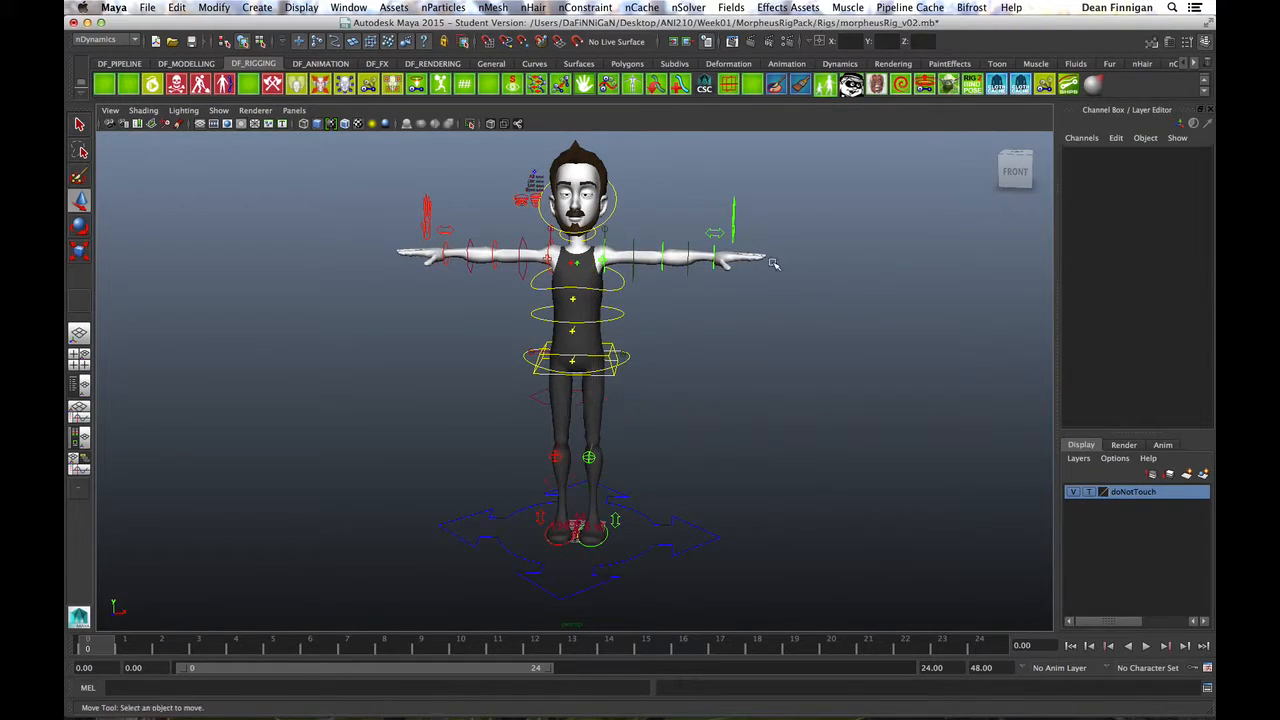
Step: Examine the attributes of the switch controls above the left and right wrists, and check the controls at the left foot
left_click(713, 232)
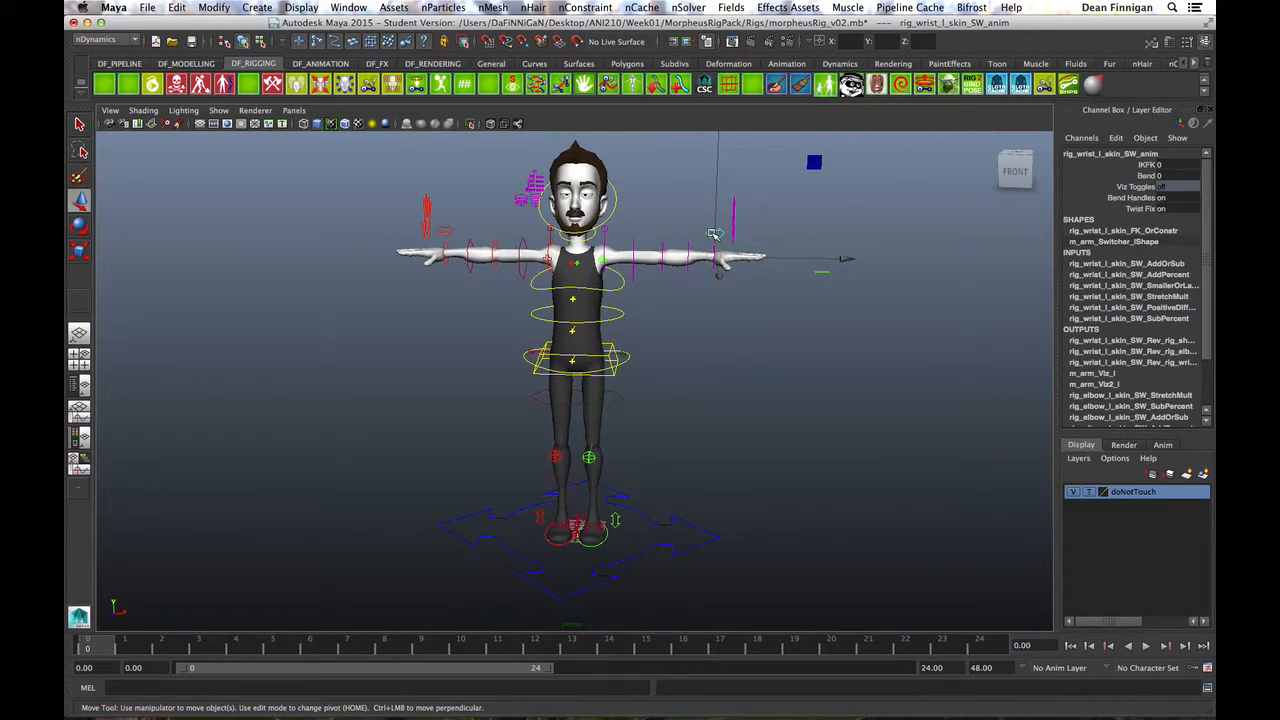
left_click(450, 233)
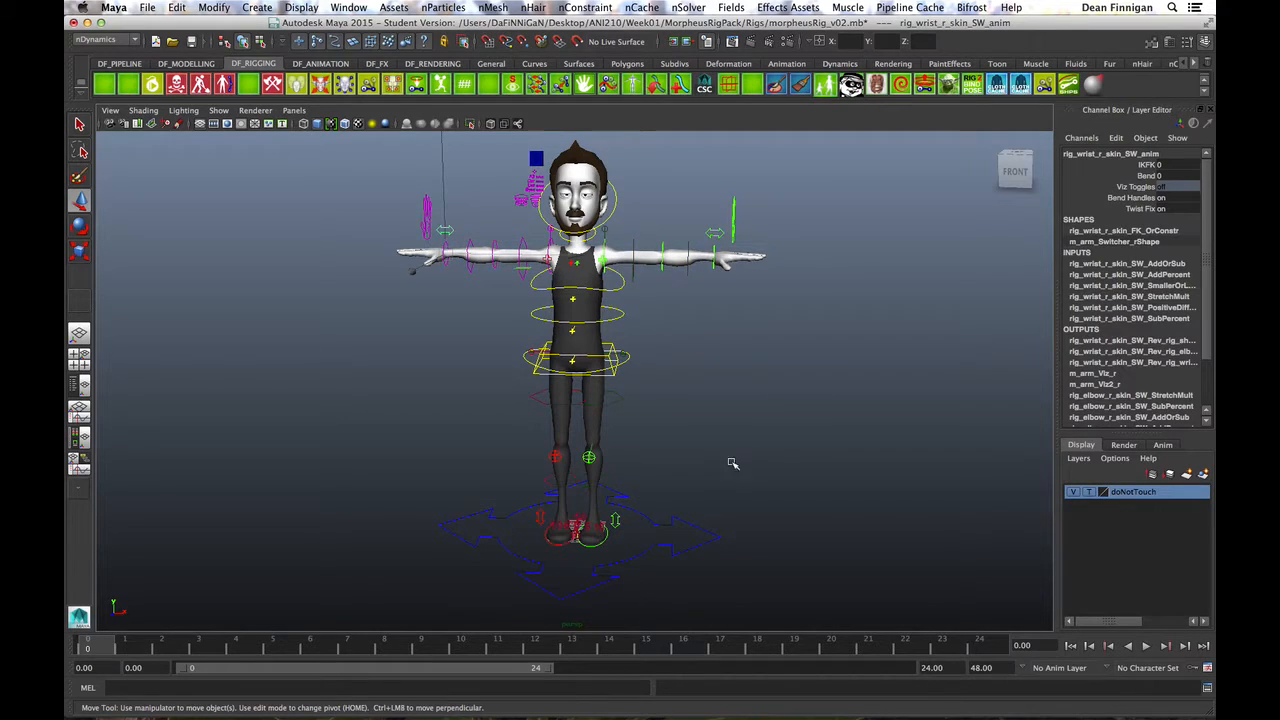
left_click(608, 540)
left_click(599, 533)
mouse_move(720, 442)
left_mouse_down("alt")
mouse_move(735, 418)
mouse_move(722, 439)
left_mouse_up("alt")
left_click(641, 527)
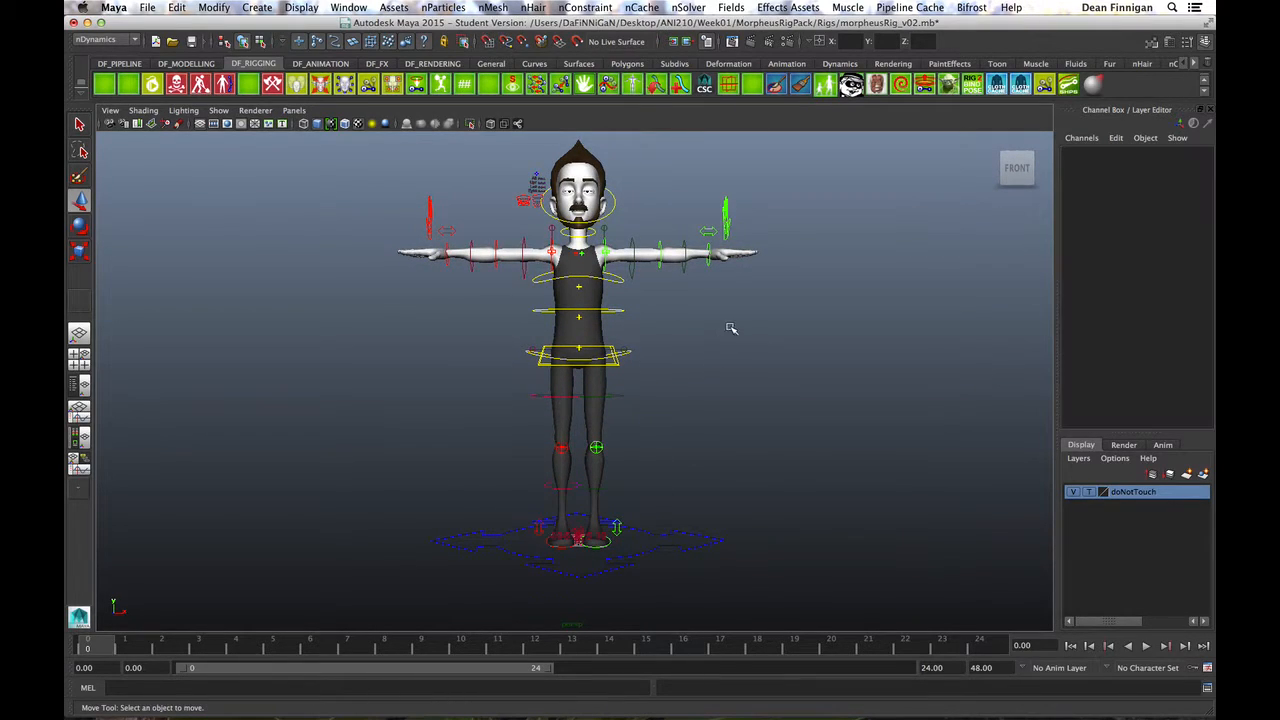
left_click_drag(731, 328, 734, 357, "alt")
Step: Turn off Bend Handles on the left wrist switch control
left_click(711, 257)
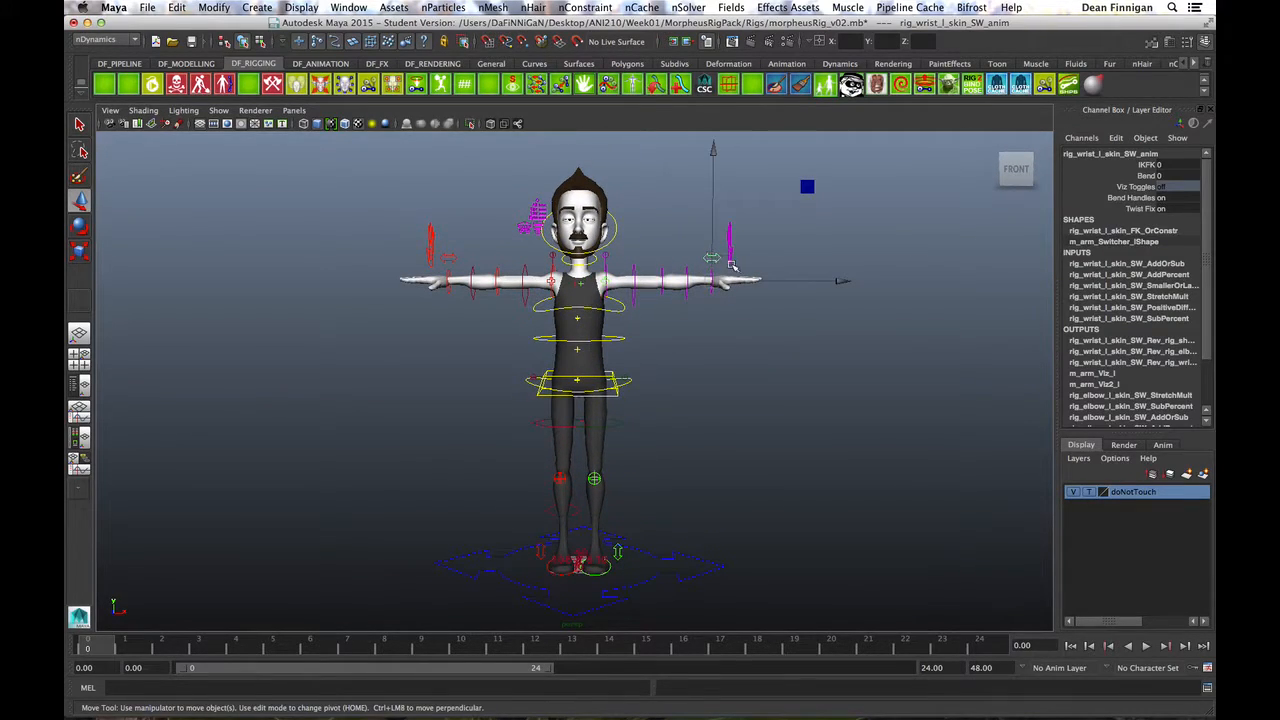
left_click(1174, 199)
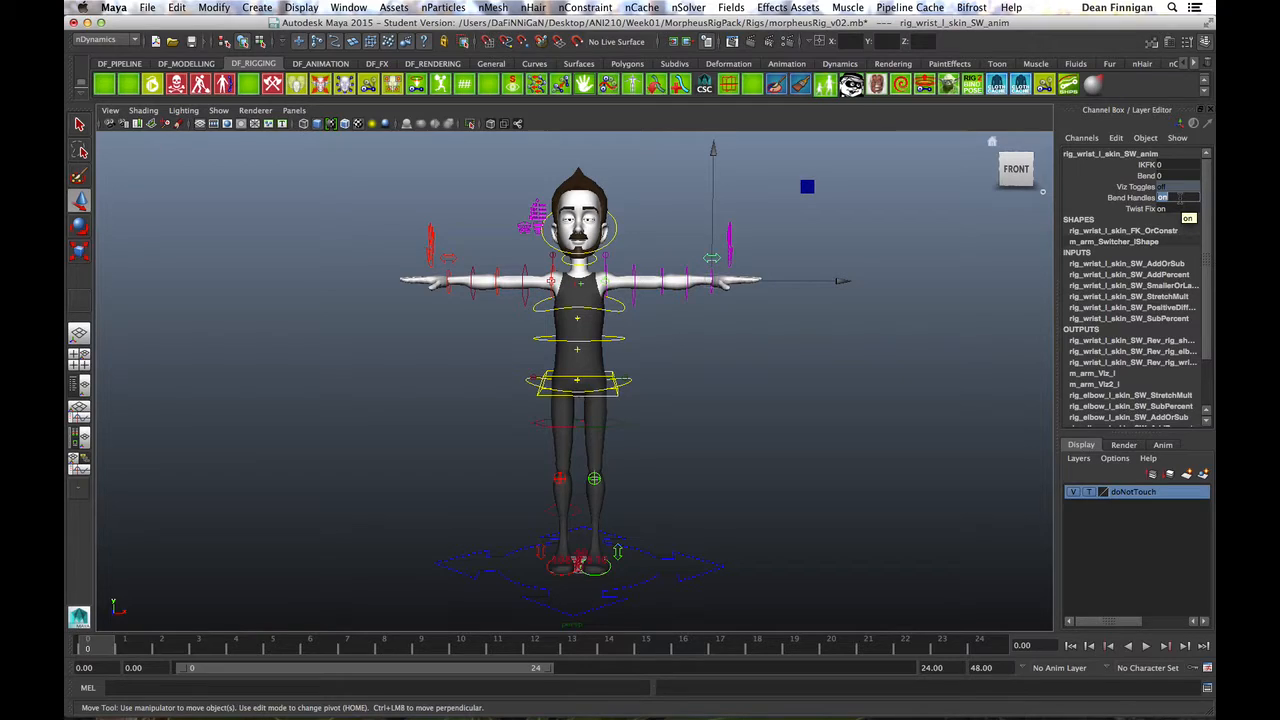
key("Return")
left_click(1035, 337)
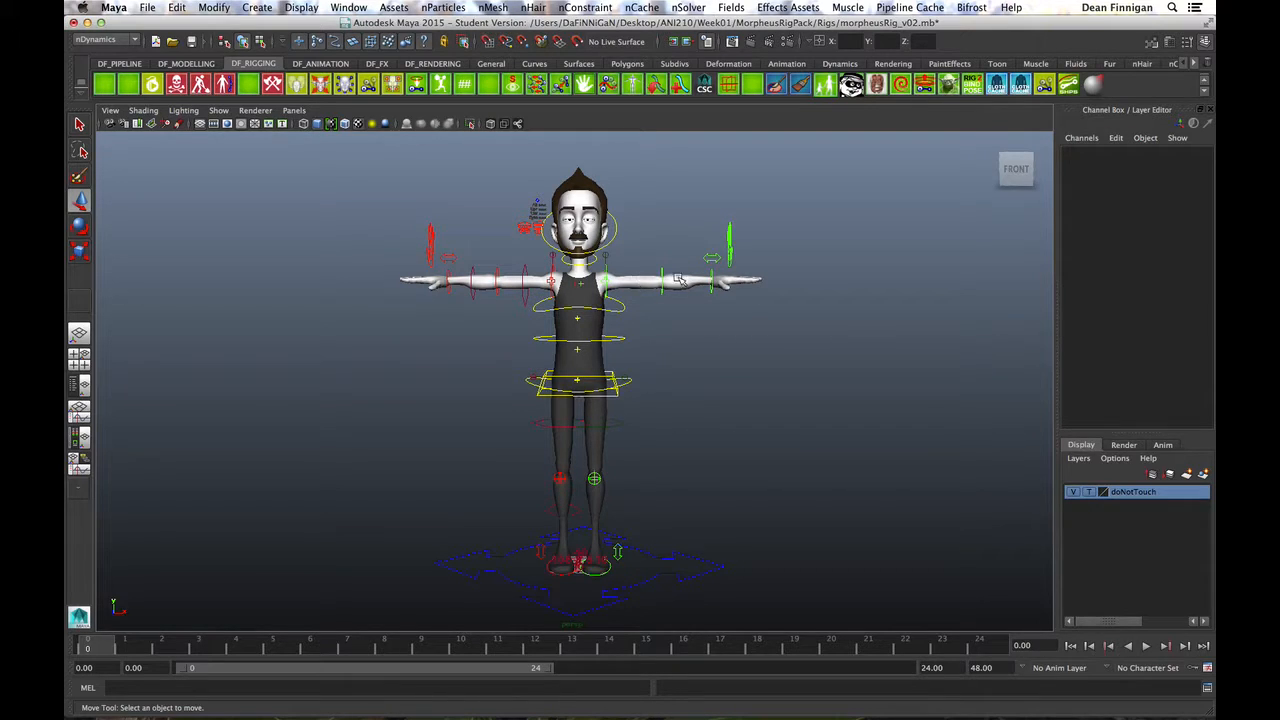
Step: Turn off Bend Handles on the right wrist switch control
left_click_drag(689, 309, 735, 330, "alt")
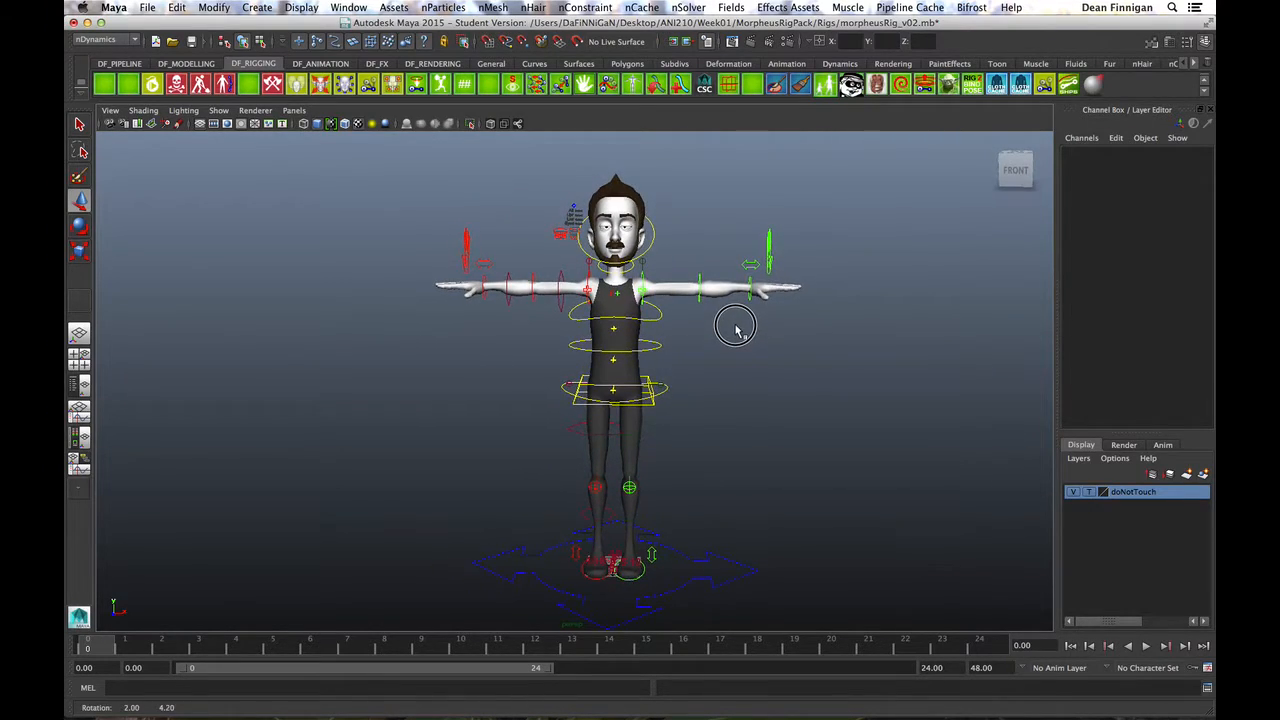
left_click(484, 264)
left_click(1184, 196)
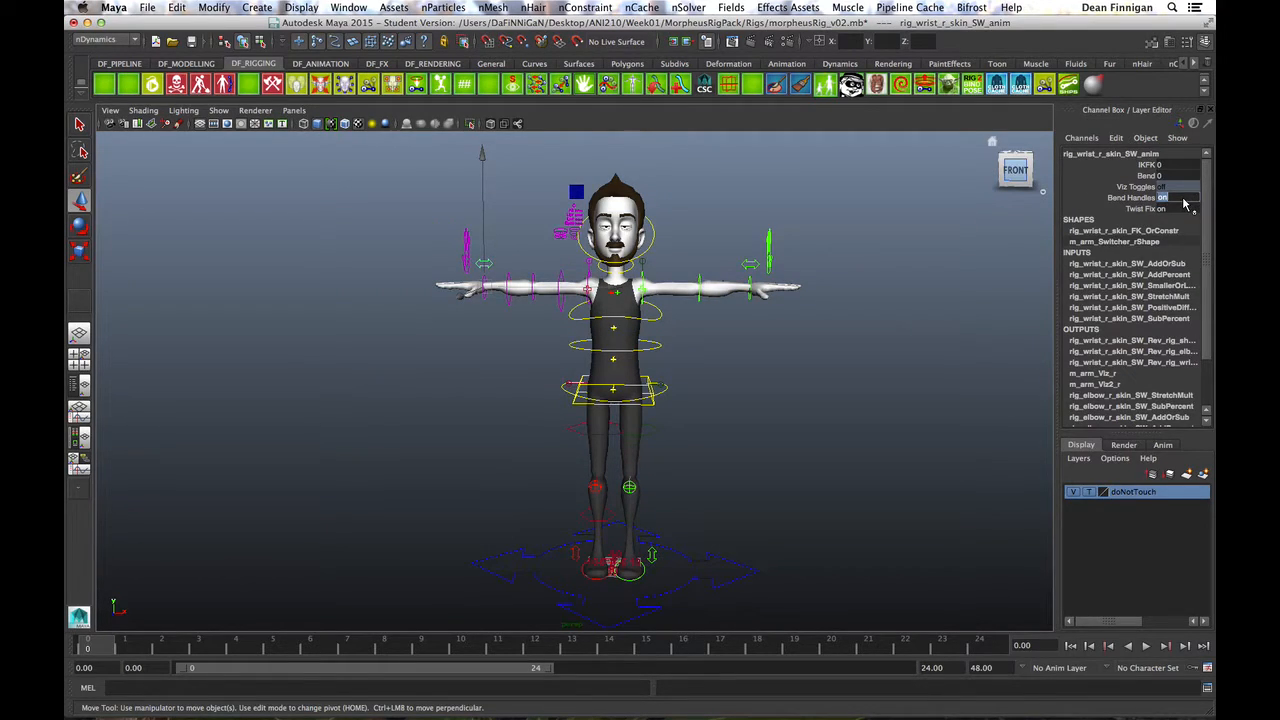
key("Return")
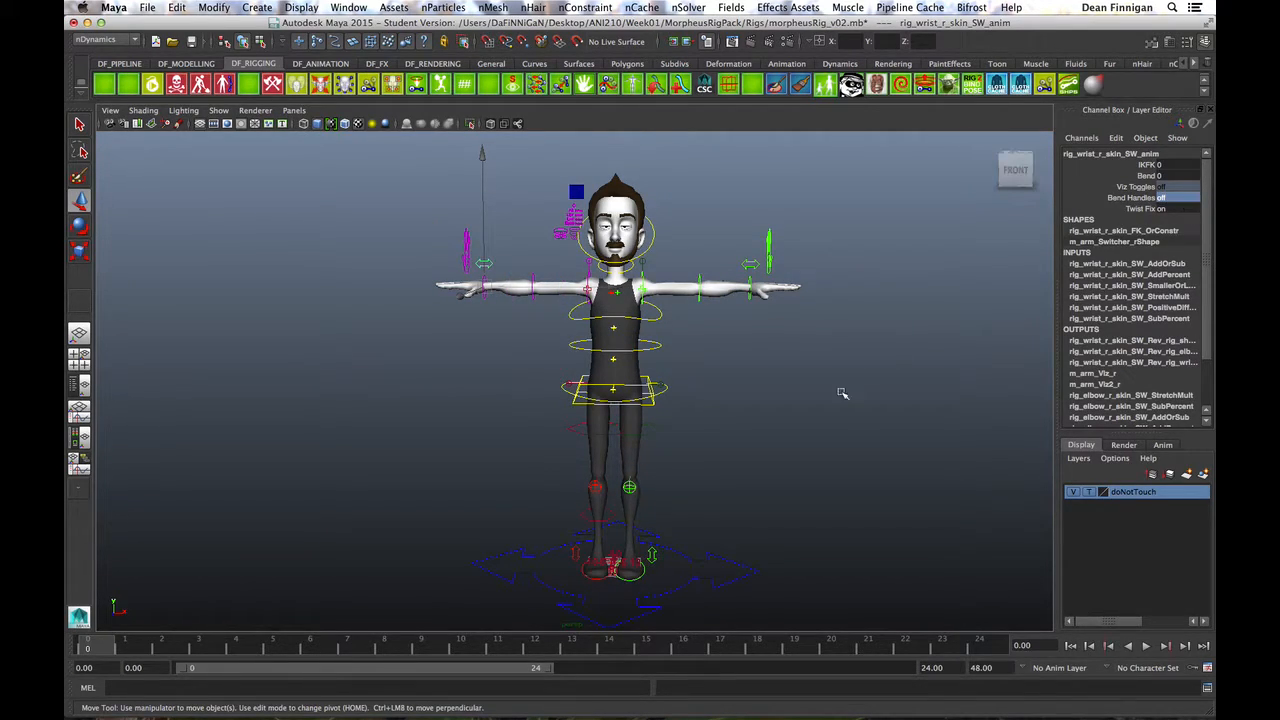
Step: Turn off Bend Handles and Twist Fix on the left and right ankle switch controls together
middle_click_drag(832, 378, 816, 293, "alt")
right_click_drag(728, 380, 837, 420, "alt")
left_click(660, 508)
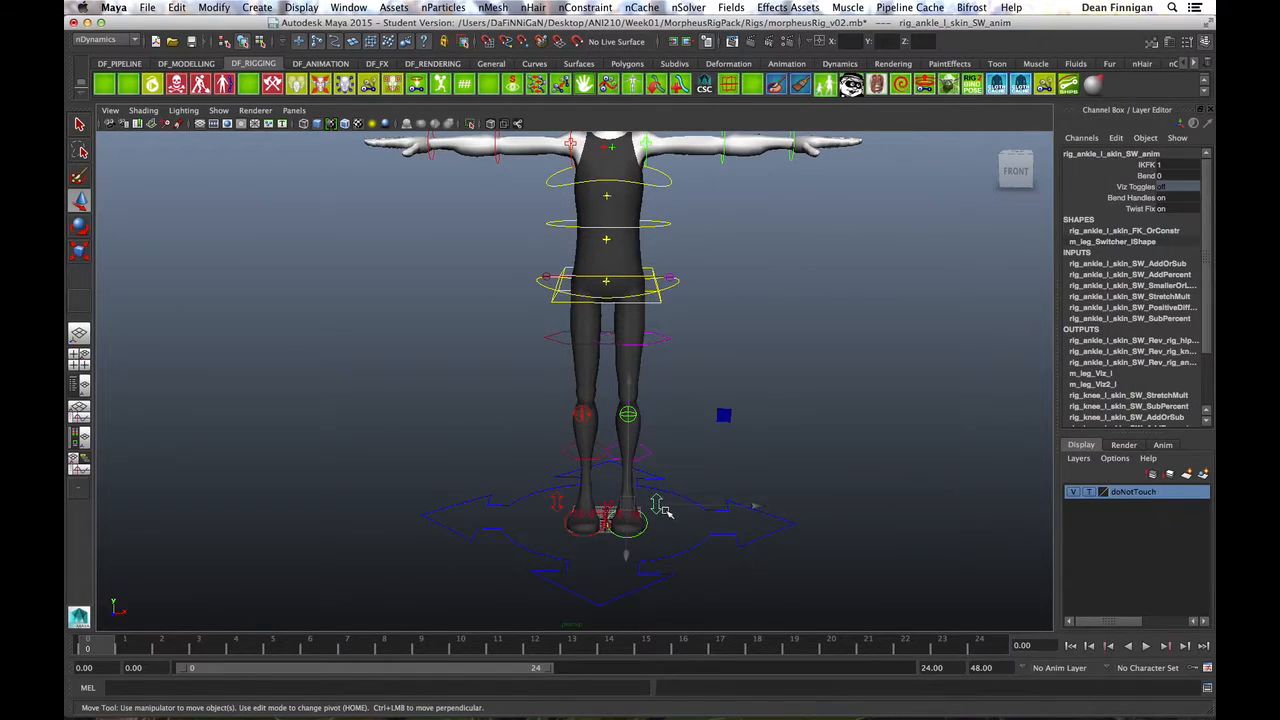
left_click(557, 511)
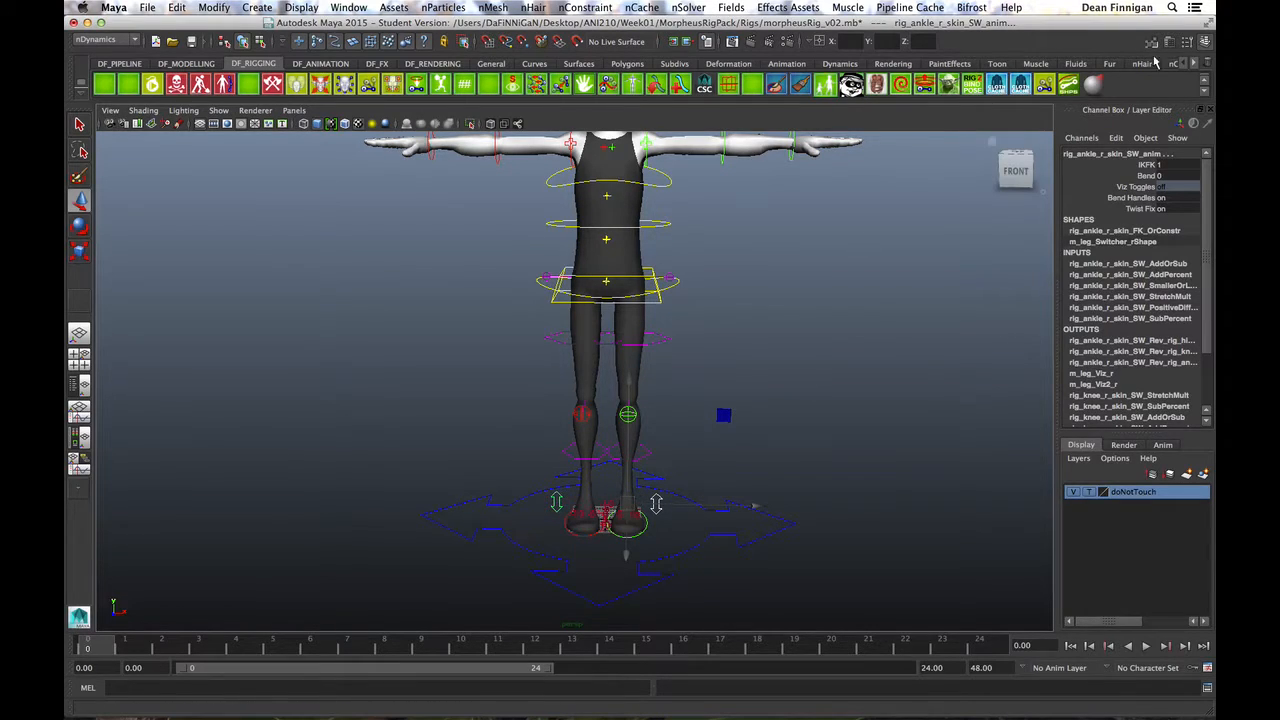
left_click(1182, 199)
type("0")
key("Return")
left_click_drag(807, 430, 809, 357, "alt")
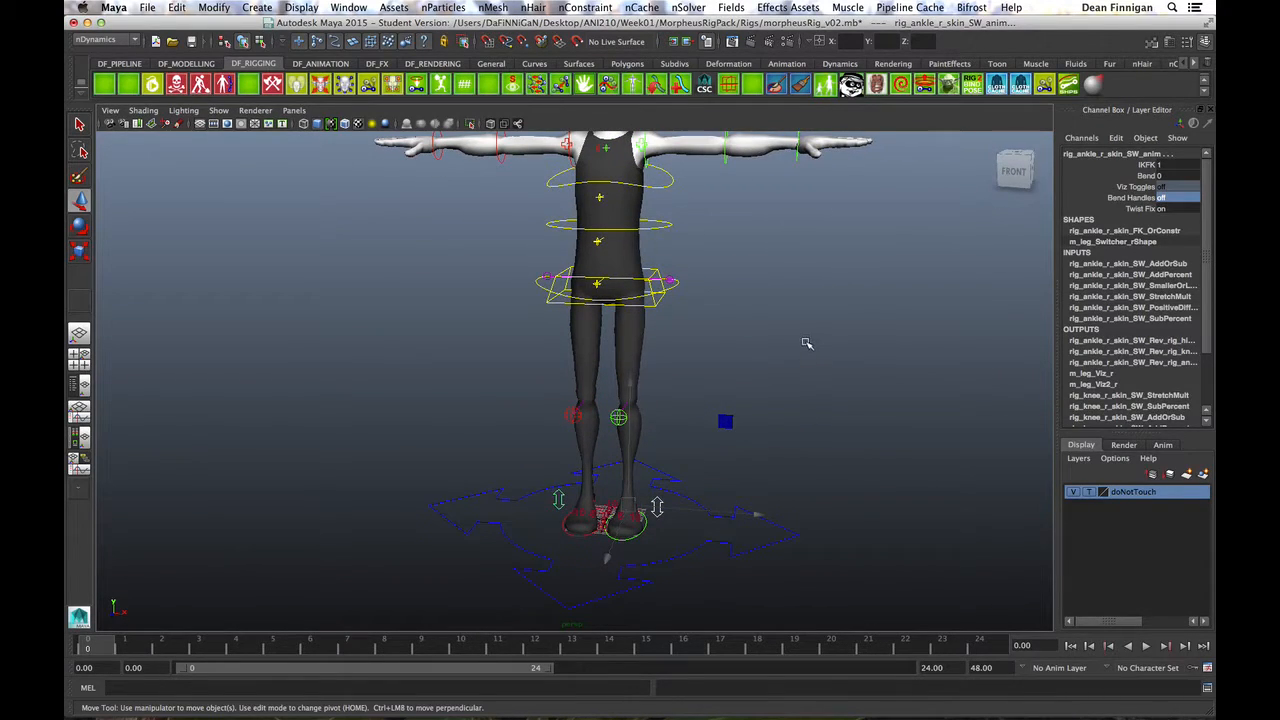
left_click(1176, 210)
key("Return")
Step: Turn off Twist Fix on the left and right wrist switch controls together, and deselect them
middle_click_drag(767, 300, 765, 405, "alt")
left_click_drag(765, 405, 788, 289, "alt")
left_click(791, 238)
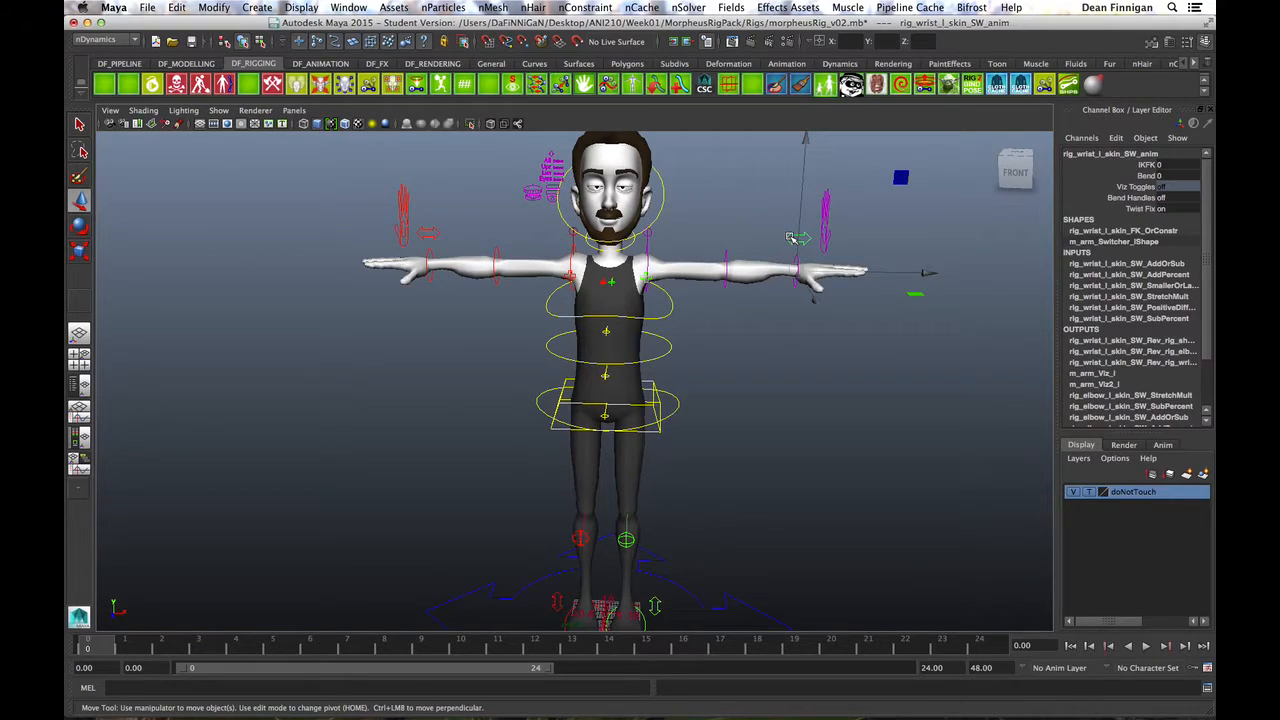
left_click(440, 235)
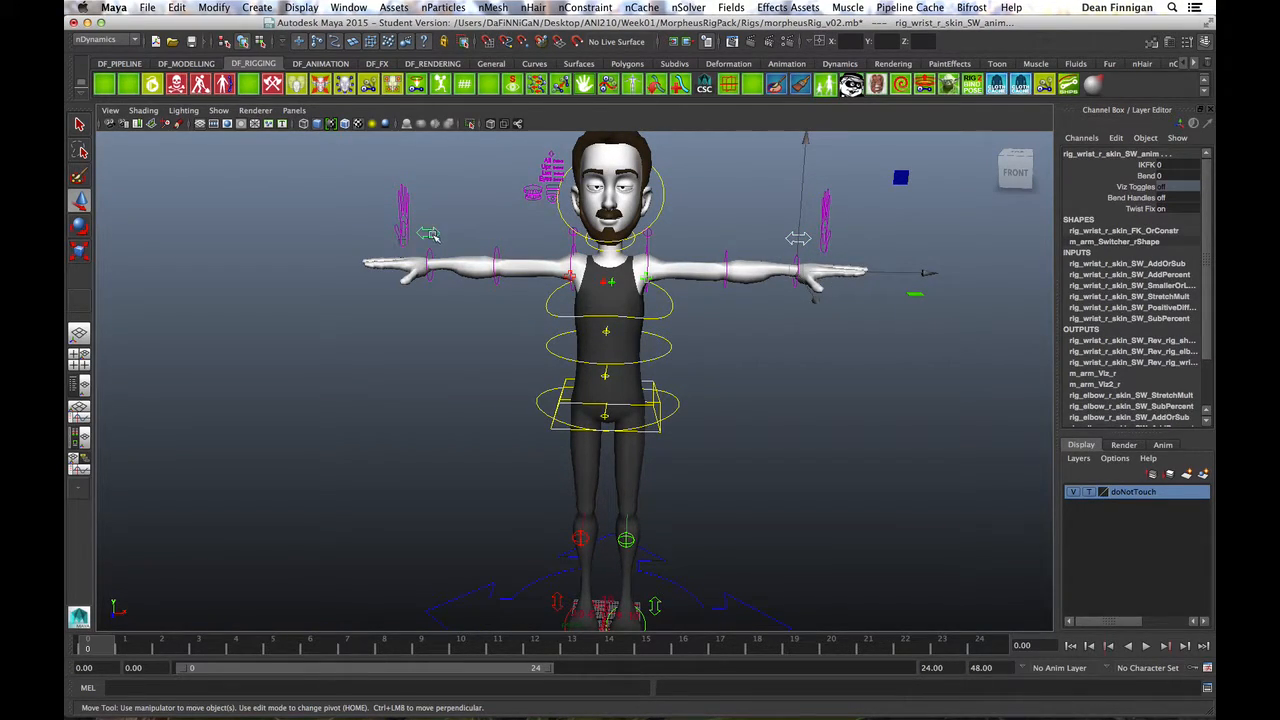
left_click(1168, 210)
type("0")
key("Return")
left_click(830, 375)
right_click_drag(894, 391, 781, 373, "alt")
left_click_drag(781, 373, 720, 388, "alt")
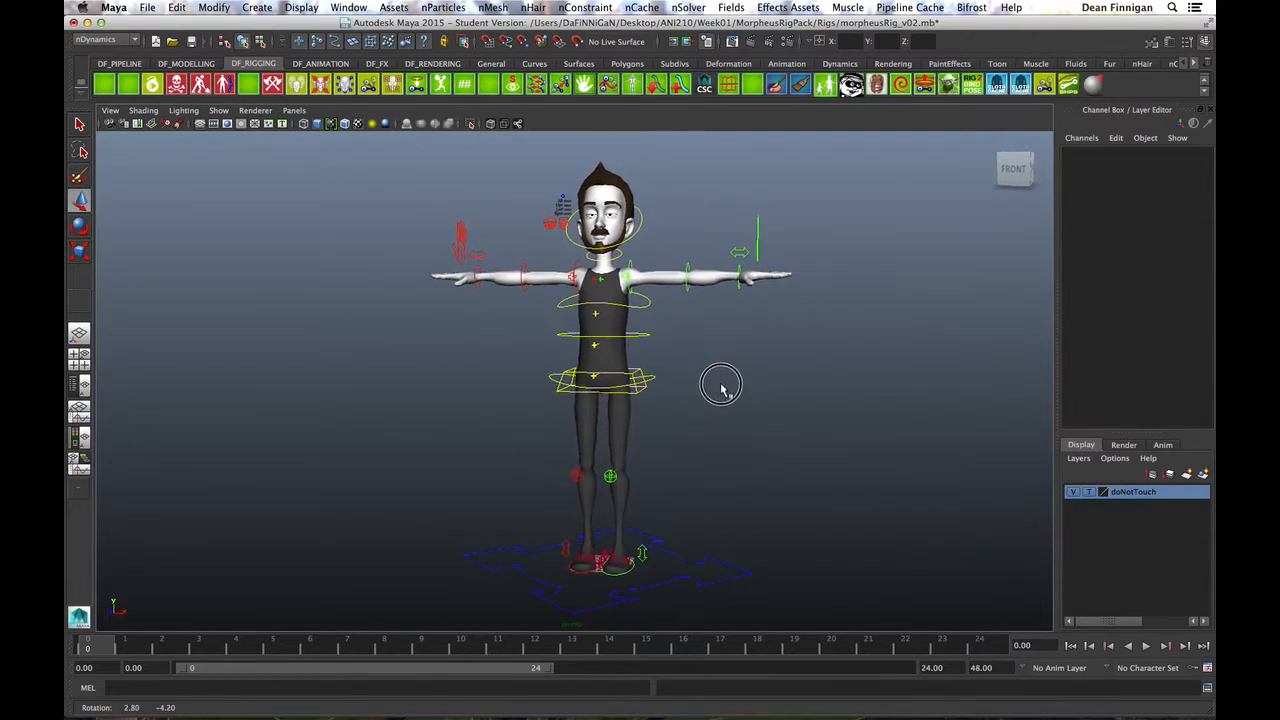
Step: Try rotating the hips control at the base of the spine
right_click_drag(694, 403, 741, 400, "alt")
left_click_drag(741, 400, 774, 403, "alt")
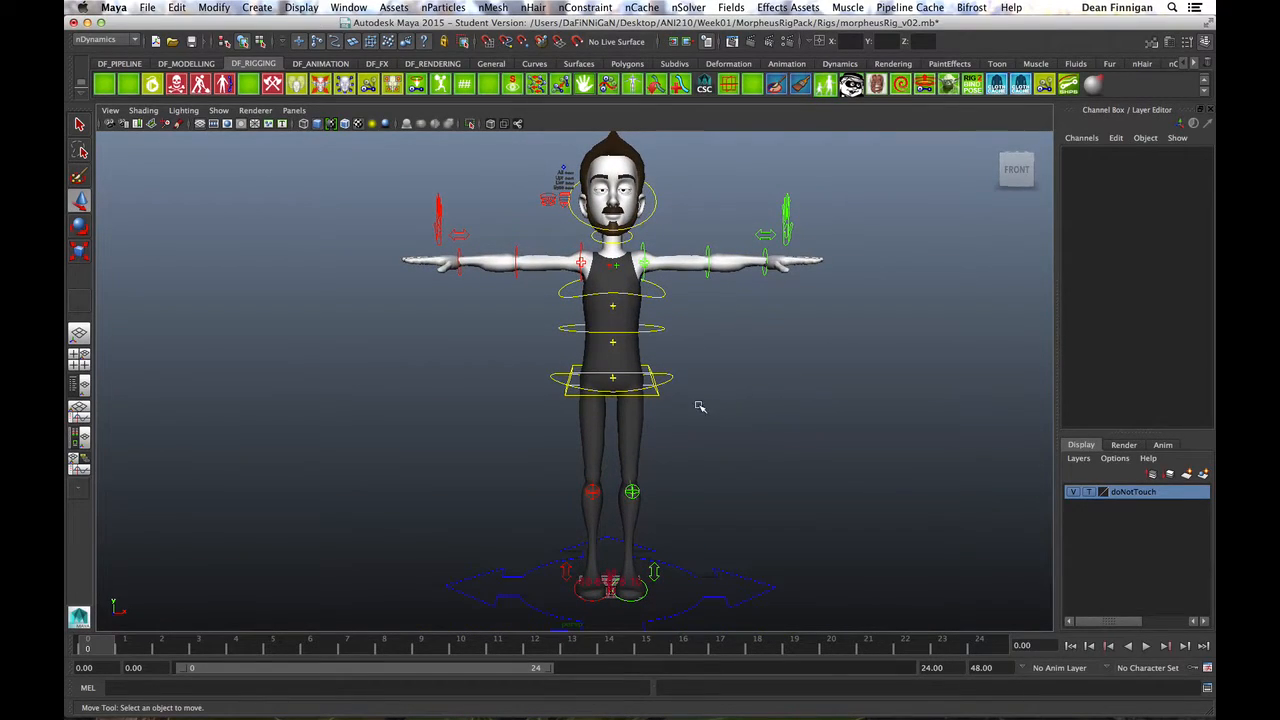
left_click(659, 395)
left_click(722, 430)
mouse_move(665, 400)
left_mouse_down("alt")
mouse_move(823, 420)
mouse_move(471, 391)
mouse_move(623, 409)
mouse_move(714, 403)
mouse_move(654, 414)
mouse_move(663, 407)
left_mouse_up("alt")
right_click_drag(669, 383, 738, 424, "alt")
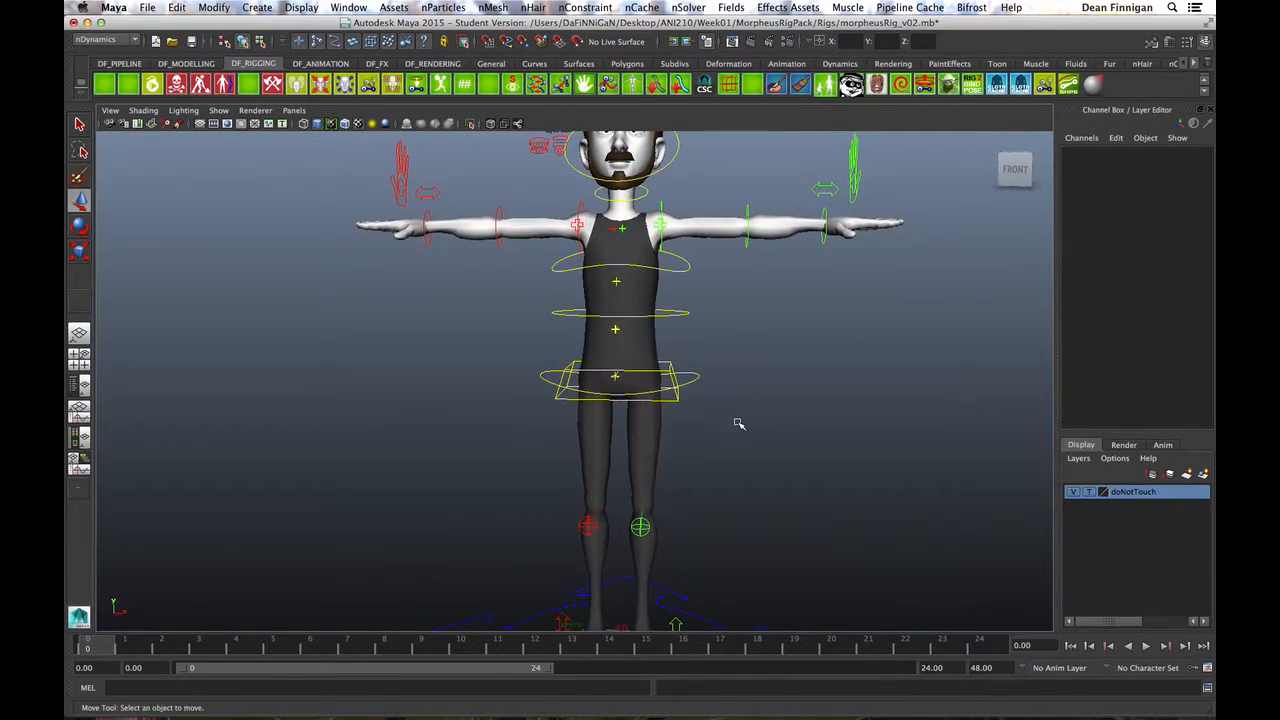
left_click(695, 381)
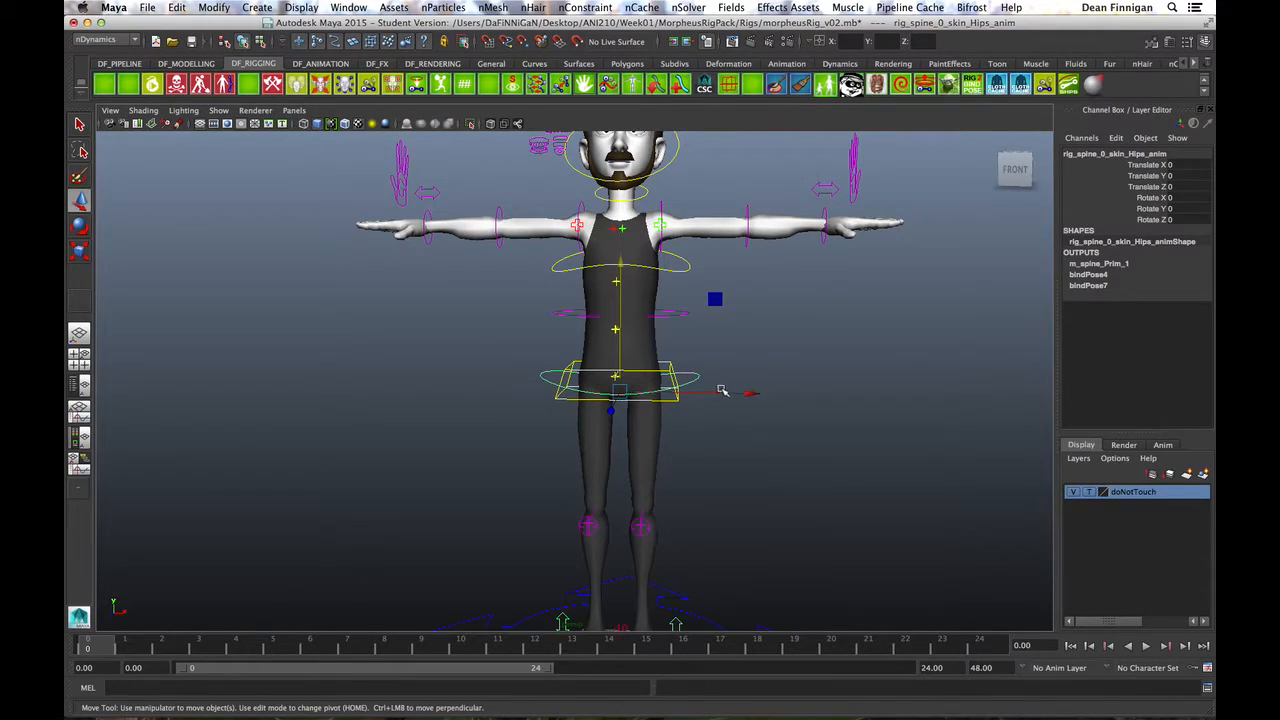
key("e")
mouse_move(714, 374)
left_mouse_down()
mouse_move(720, 346)
mouse_move(709, 403)
mouse_move(724, 369)
left_mouse_up()
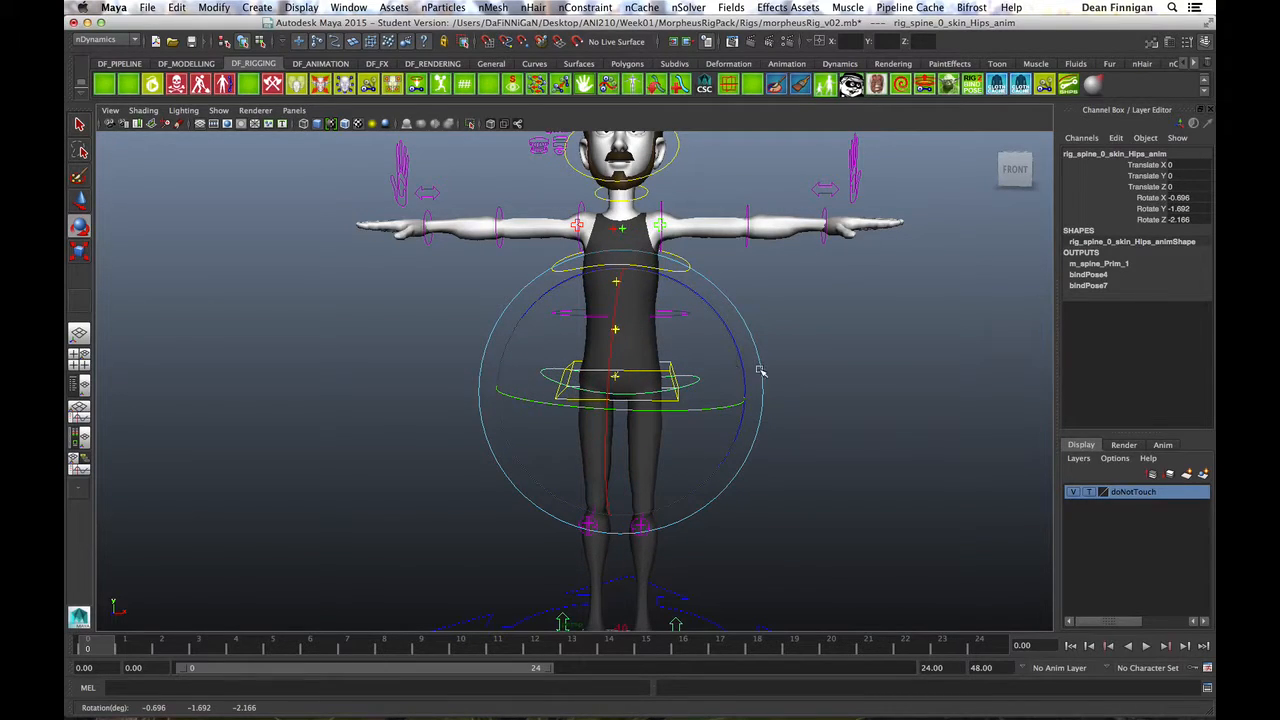
left_click(851, 360)
left_click(700, 382)
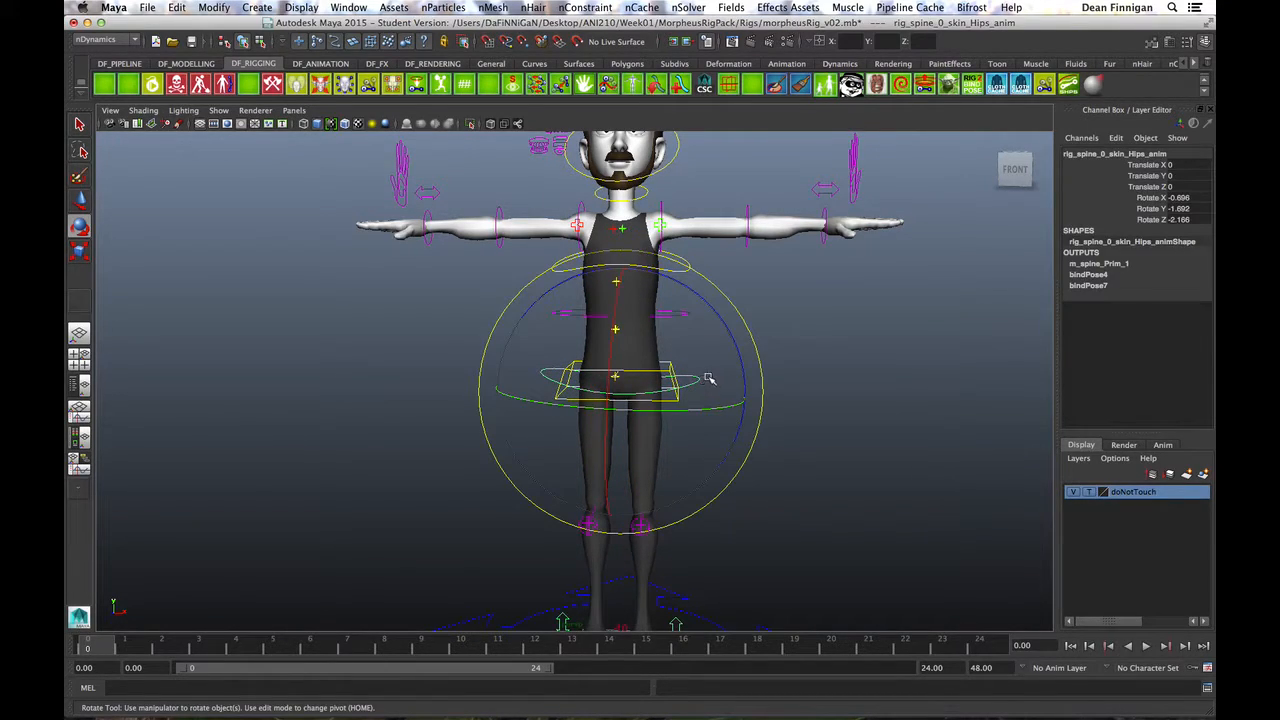
Step: Undo the rotation of the hips control and deselect it
key("ctrl+z")
key("ctrl+z")
key("ctrl+z")
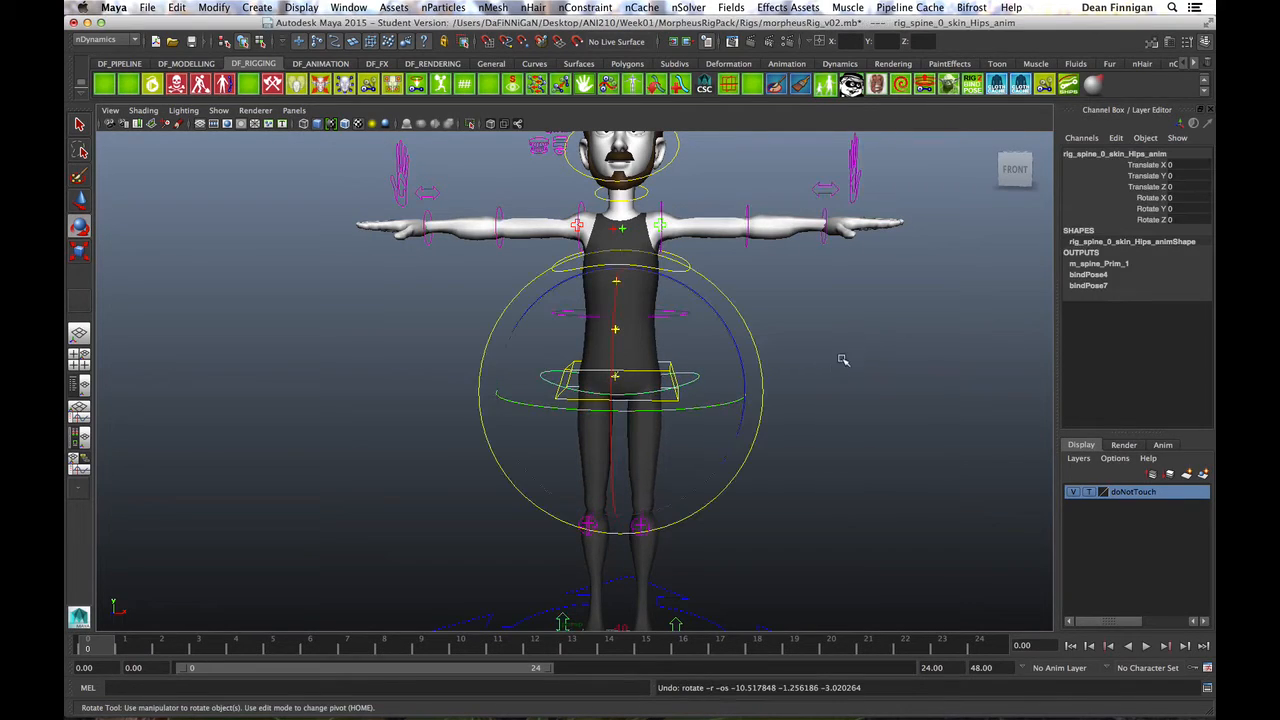
left_click(843, 360)
Step: Move the square root control around the hips down to about Translate Y -13.14
left_click(677, 400)
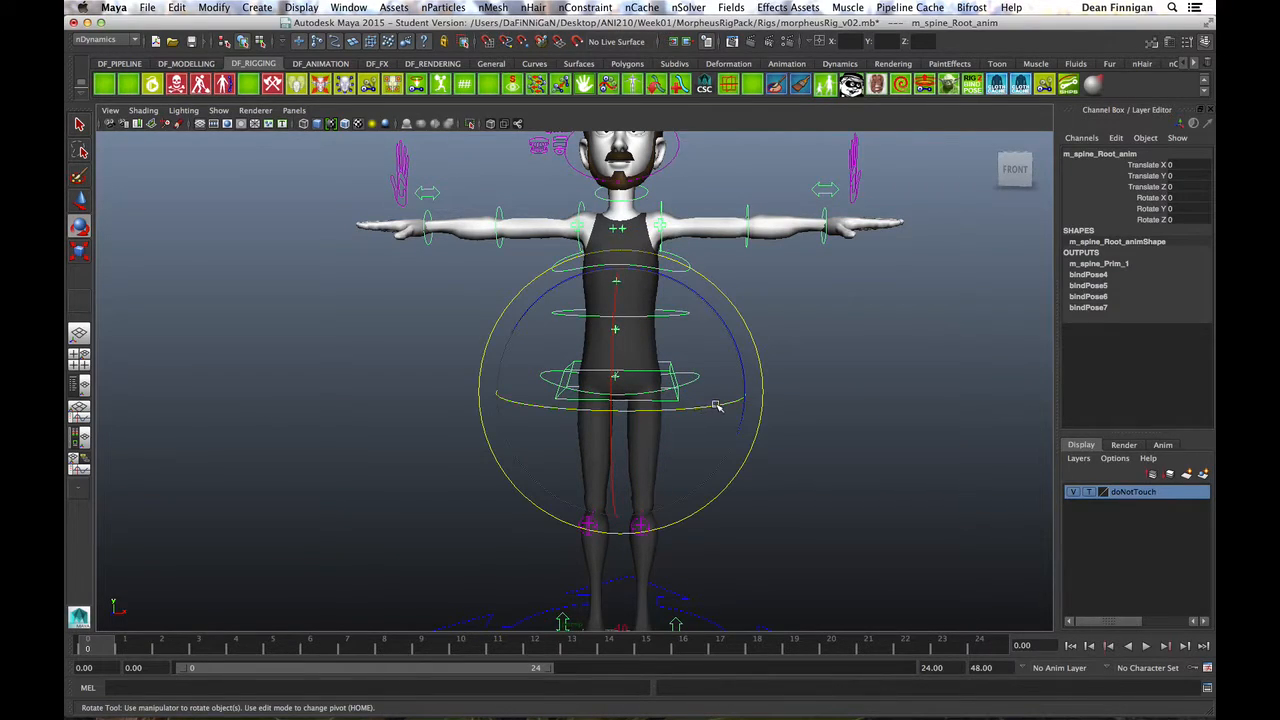
key("w")
left_click_drag(617, 265, 616, 300)
right_click_drag(814, 403, 579, 391, "alt")
left_click_drag(579, 391, 715, 415, "alt")
Step: Try rotating the root control freely, then undo the rotation
key("e")
key("z")
key("z")
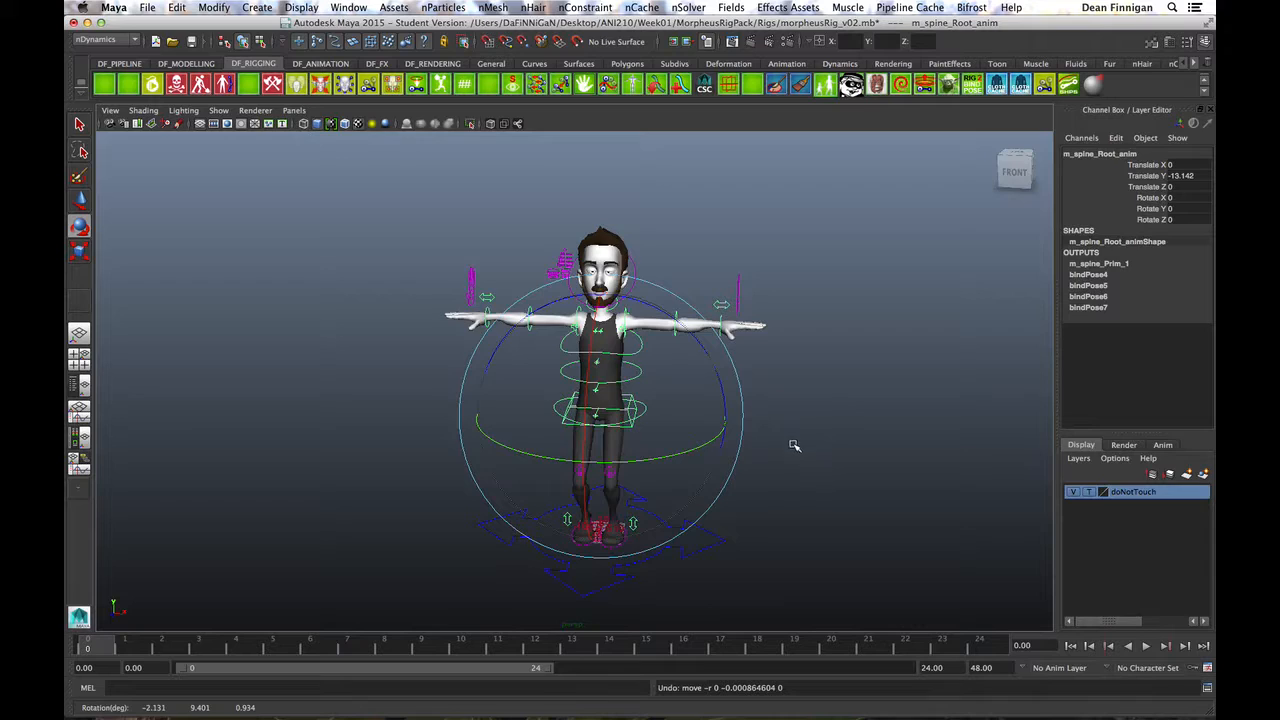
key("z")
key("z")
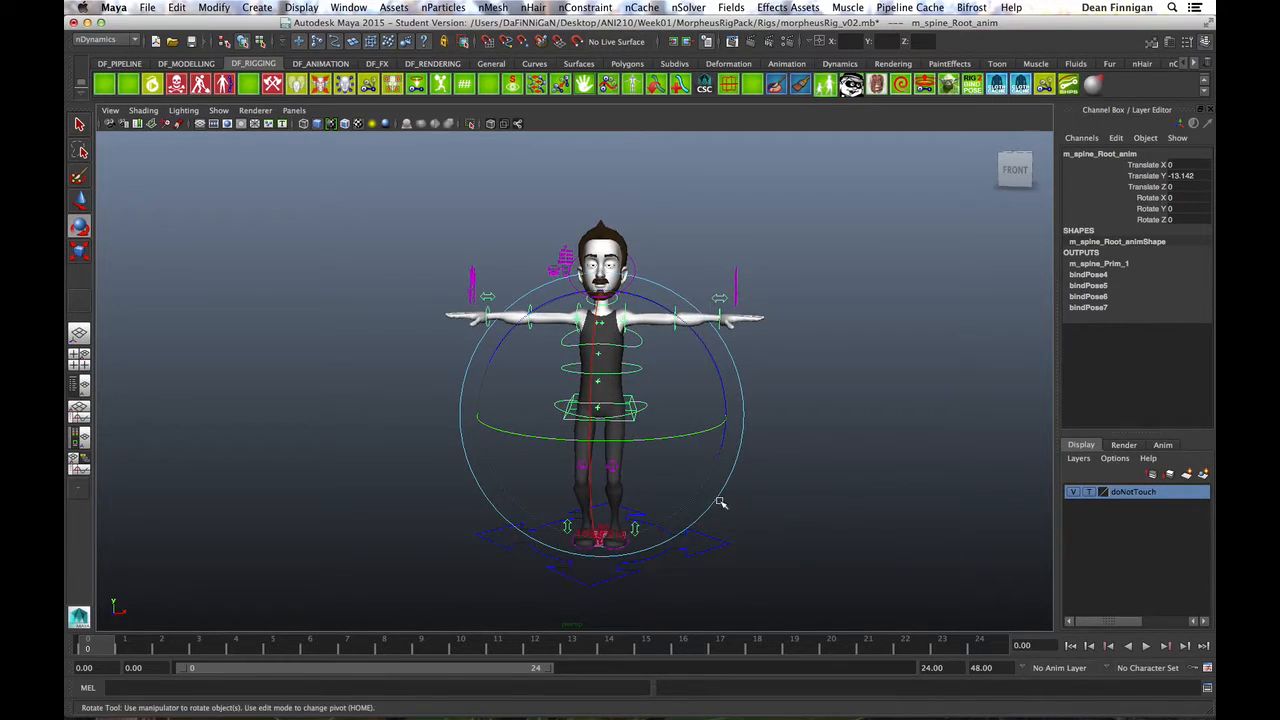
Step: Reset all translate and rotate values of the root control to 0 and deselect it
scroll(780, 502, "up", 2)
scroll(850, 450, "up", 4)
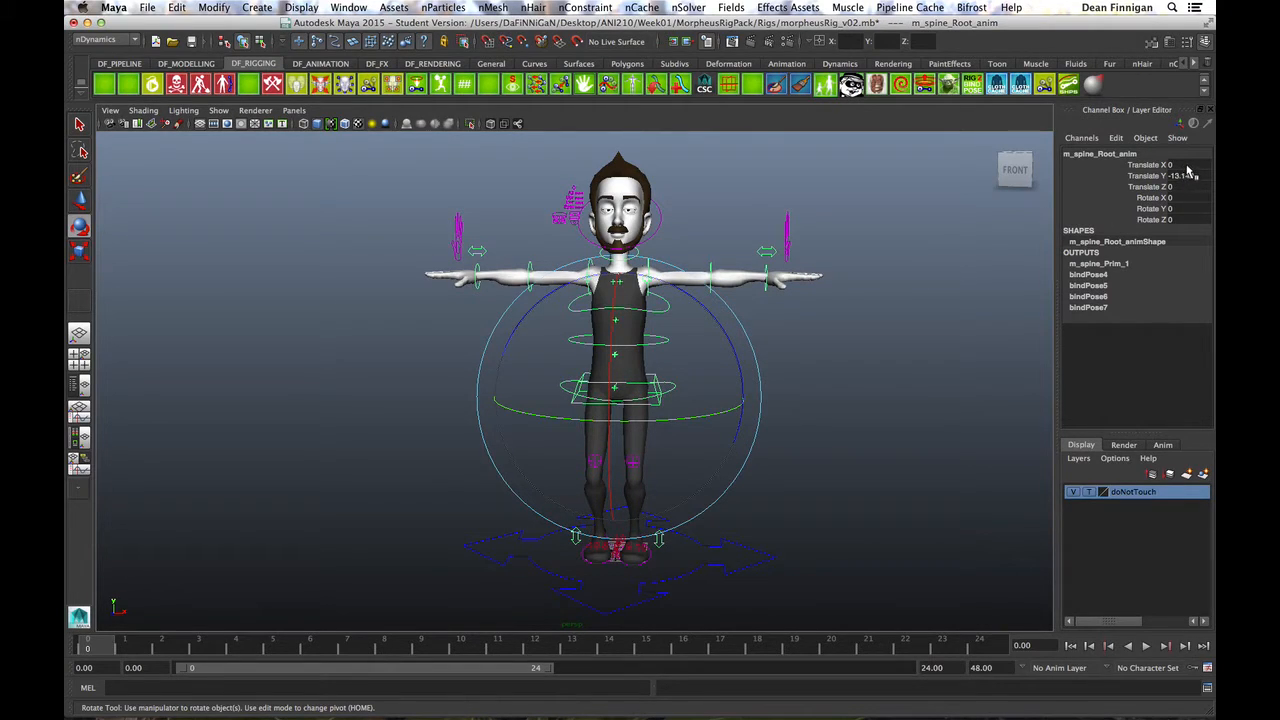
left_click_drag(1188, 166, 1196, 220)
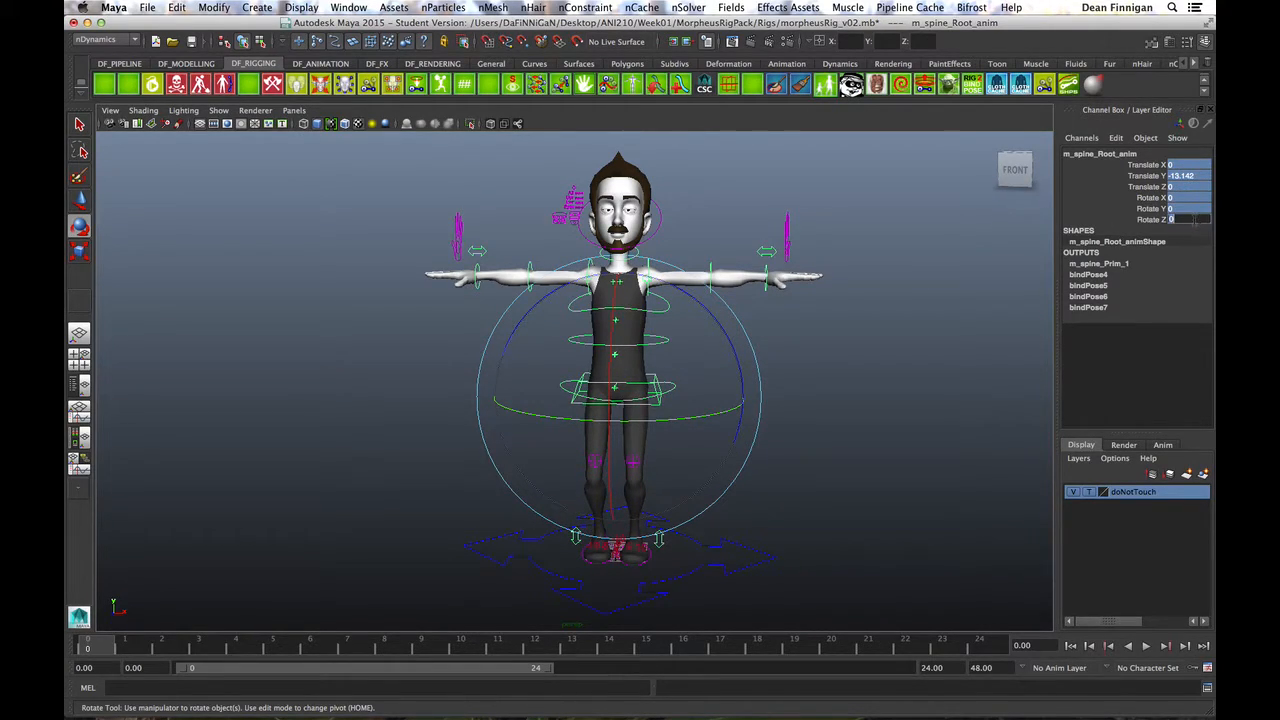
key("Return")
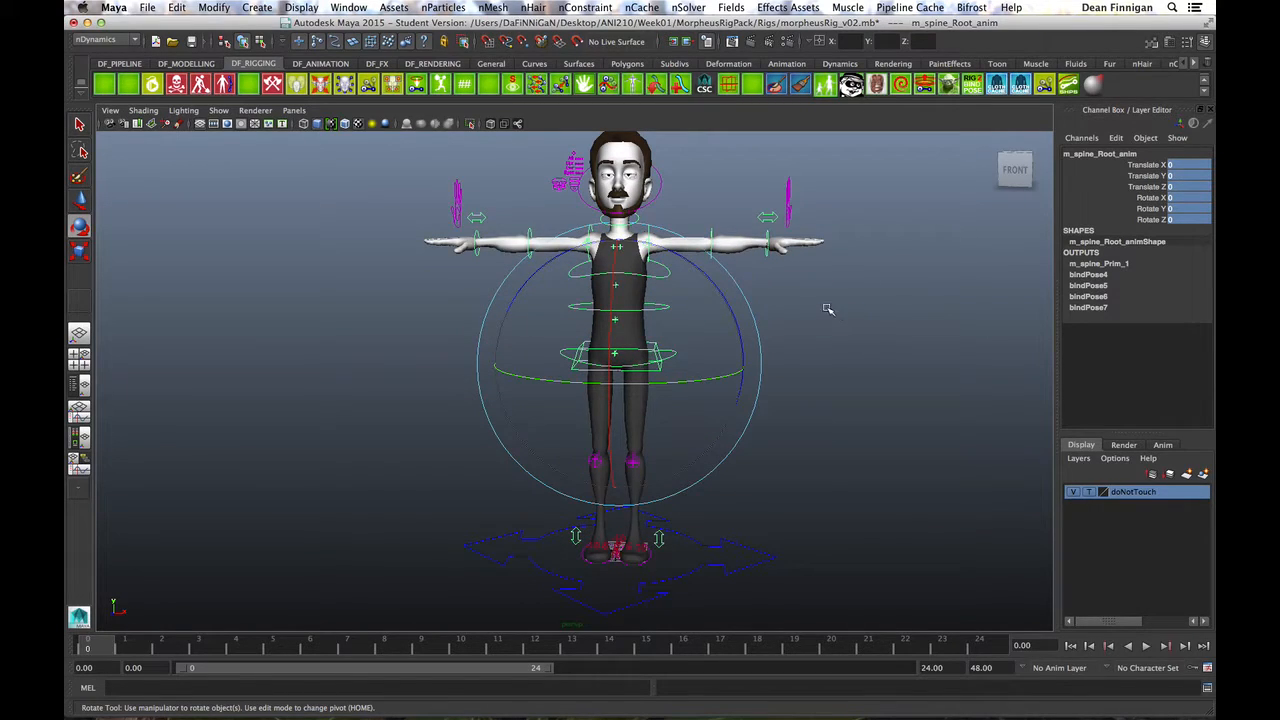
left_click(834, 331)
mouse_move(771, 346)
left_mouse_down("alt")
mouse_move(842, 343)
mouse_move(634, 349)
mouse_move(781, 345)
mouse_move(752, 350)
left_mouse_up("alt")
right_click_drag(752, 350, 736, 356, "alt")
middle_click_drag(736, 356, 733, 336, "alt")
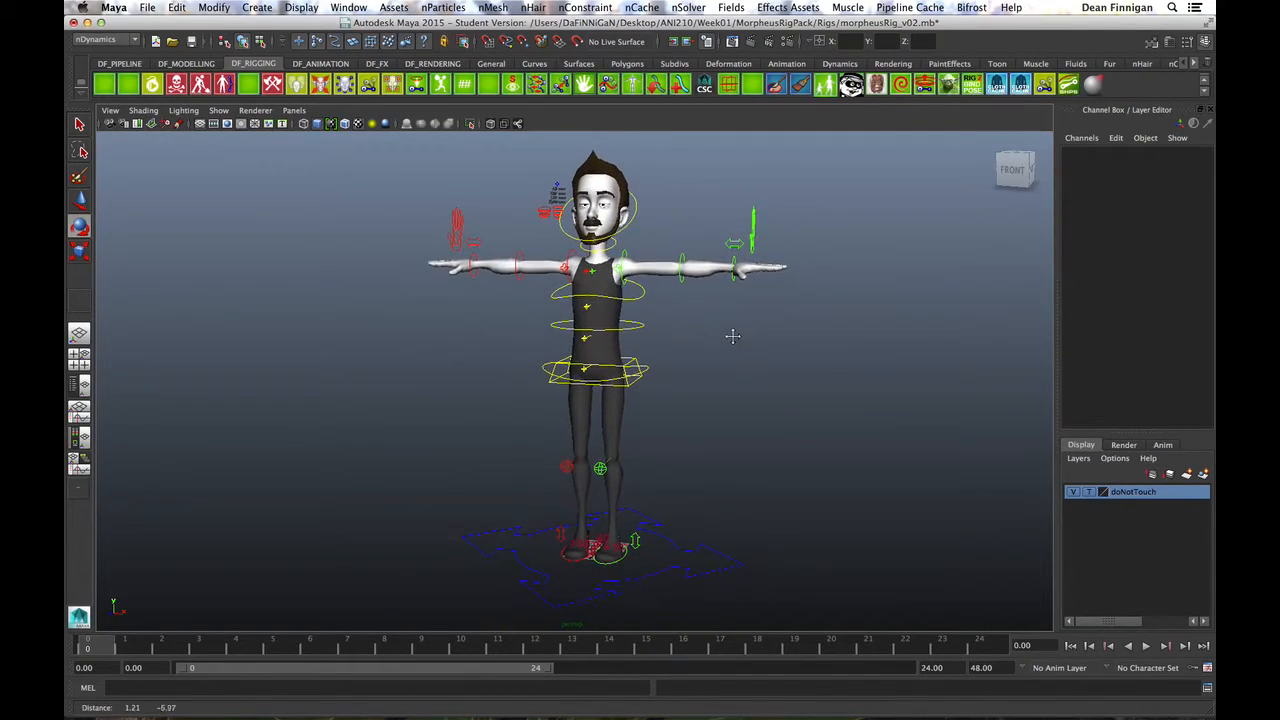
left_click_drag(729, 337, 769, 341, "alt")
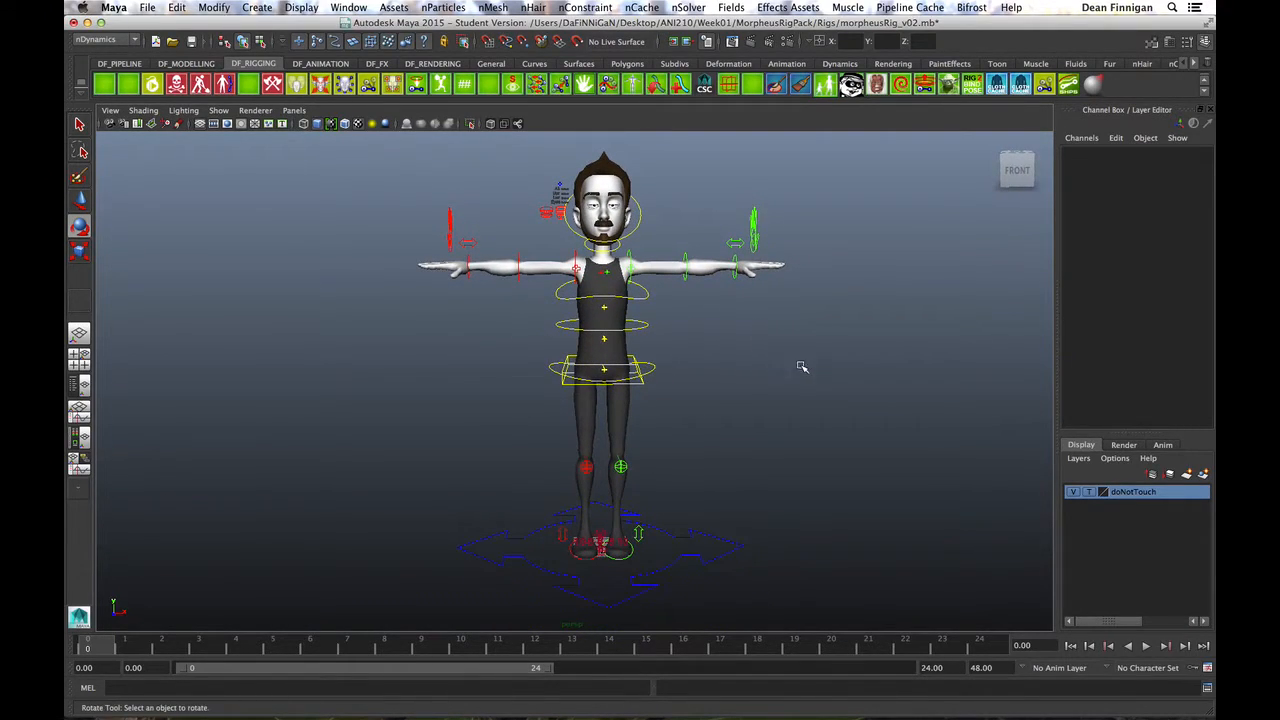
Step: Move the left foot IK control up and outward to about Translate X 14.67 and Translate Y 10.04
right_click_drag(767, 362, 778, 332, "alt")
mouse_move(778, 332)
left_mouse_down("alt")
mouse_move(766, 323)
mouse_move(717, 354)
mouse_move(629, 360)
mouse_move(703, 366)
mouse_move(717, 337)
mouse_move(798, 331)
left_mouse_up("alt")
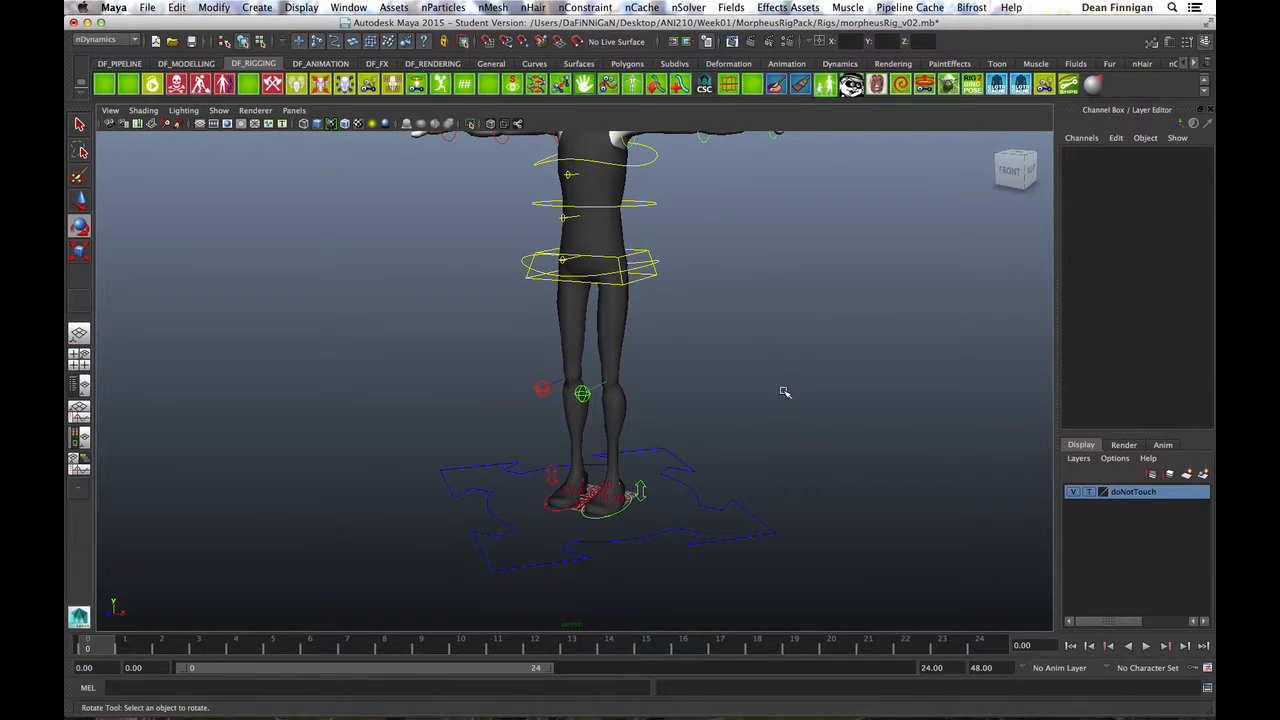
left_click_drag(645, 518, 663, 514, "alt")
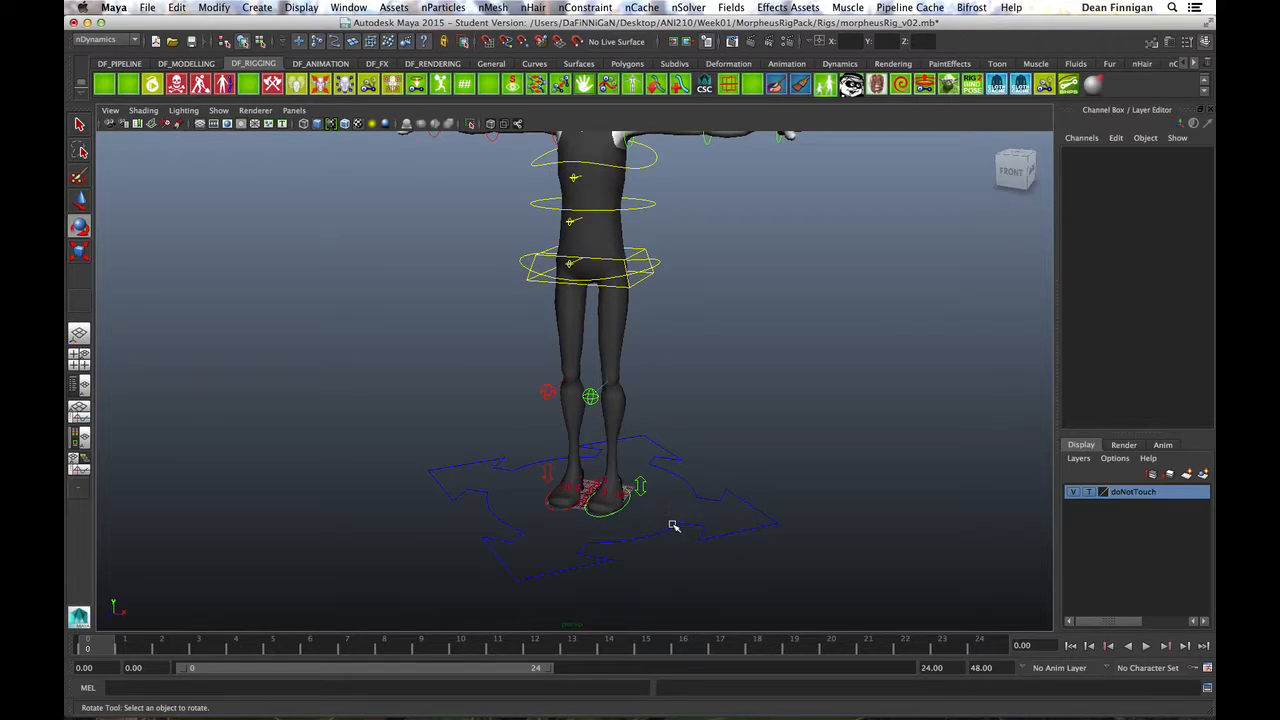
left_click(630, 503)
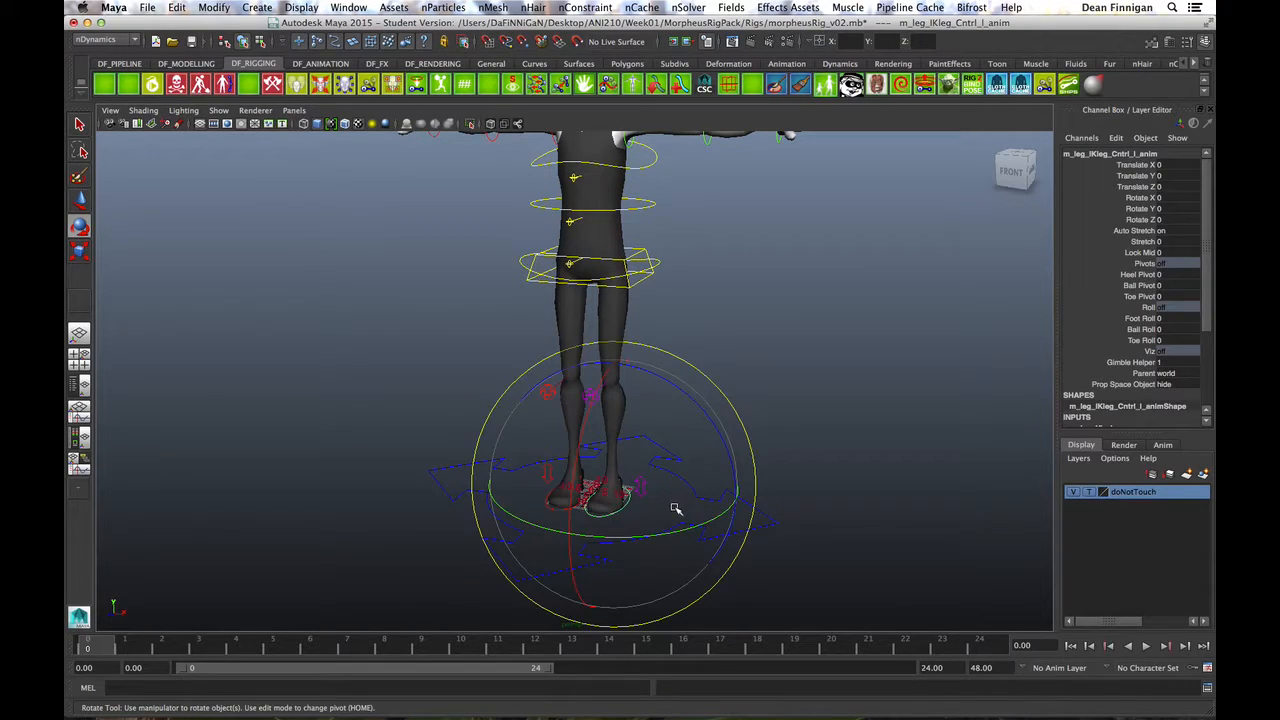
key("w")
left_click_drag(633, 492, 715, 429, "alt")
mouse_move(628, 284)
left_mouse_down()
mouse_move(623, 223)
mouse_move(623, 271)
left_mouse_up()
right_click_drag(623, 271, 573, 251, "alt")
middle_click_drag(573, 251, 617, 320, "alt")
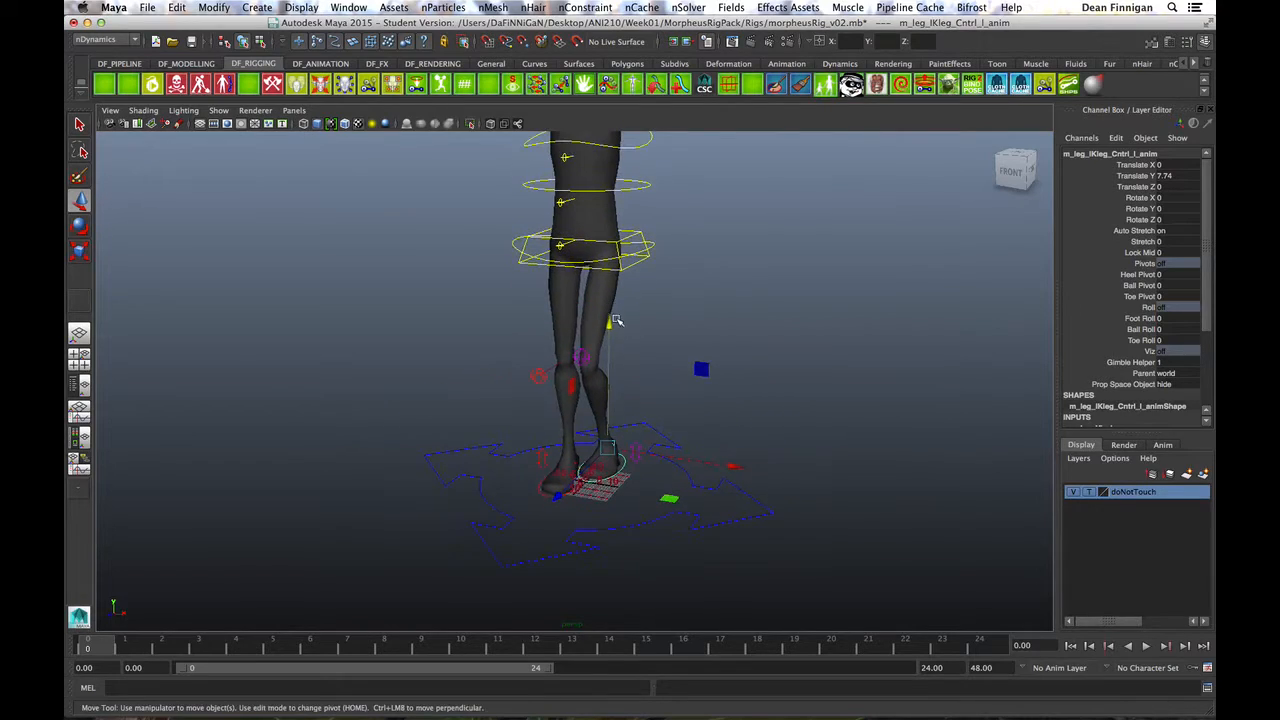
mouse_move(612, 332)
left_mouse_down()
mouse_move(608, 309)
mouse_move(610, 325)
left_mouse_up()
left_click_drag(680, 453, 775, 462)
Step: Rotate the left foot IK control to about 16.4, 52.6, 6.5 and move it to about Translate X 5.4, Y 18.5
key("e")
left_click_drag(580, 410, 714, 449)
key("w")
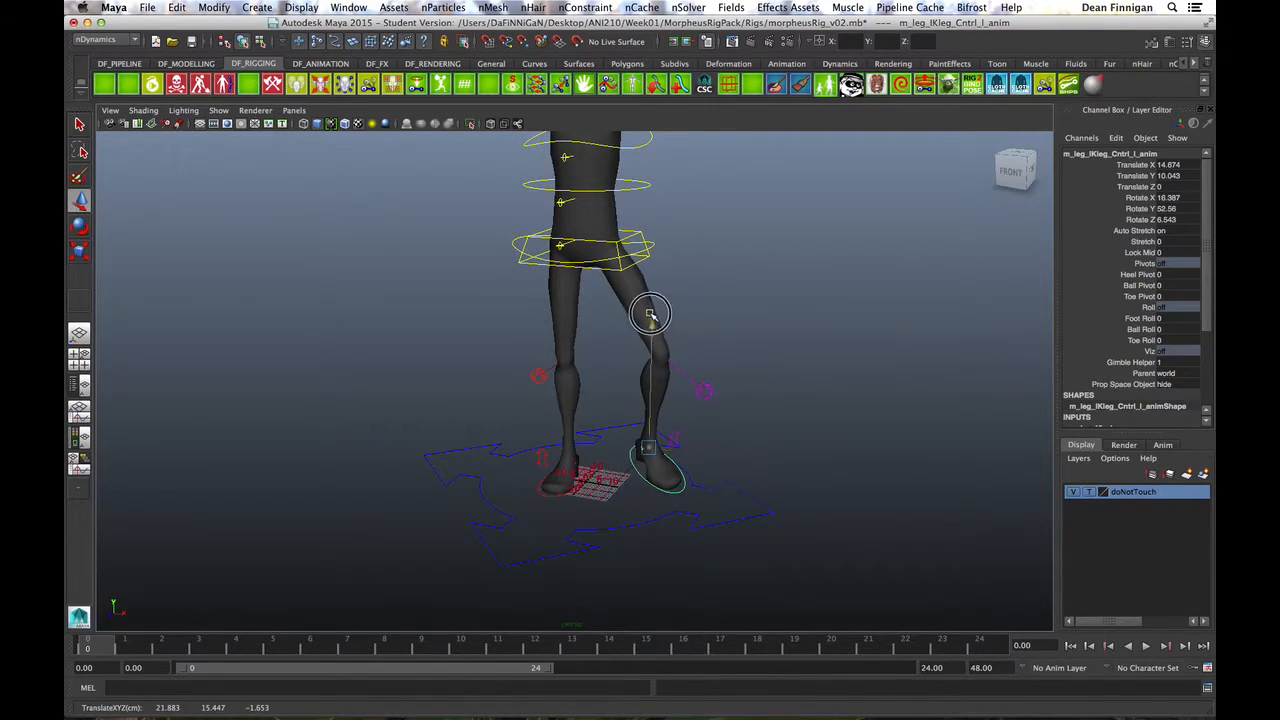
left_click_drag(650, 318, 651, 296)
left_click_drag(754, 441, 698, 436)
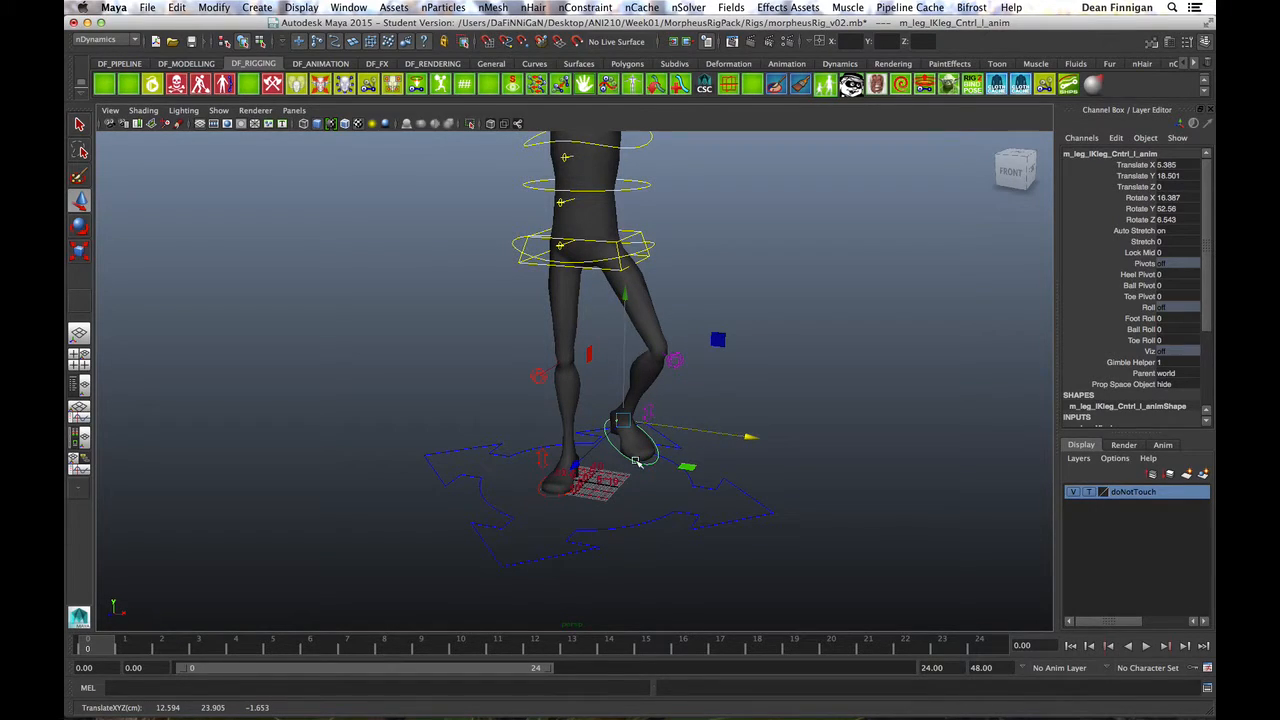
middle_click_drag(776, 456, 772, 477, "alt")
left_click_drag(887, 338, 833, 383)
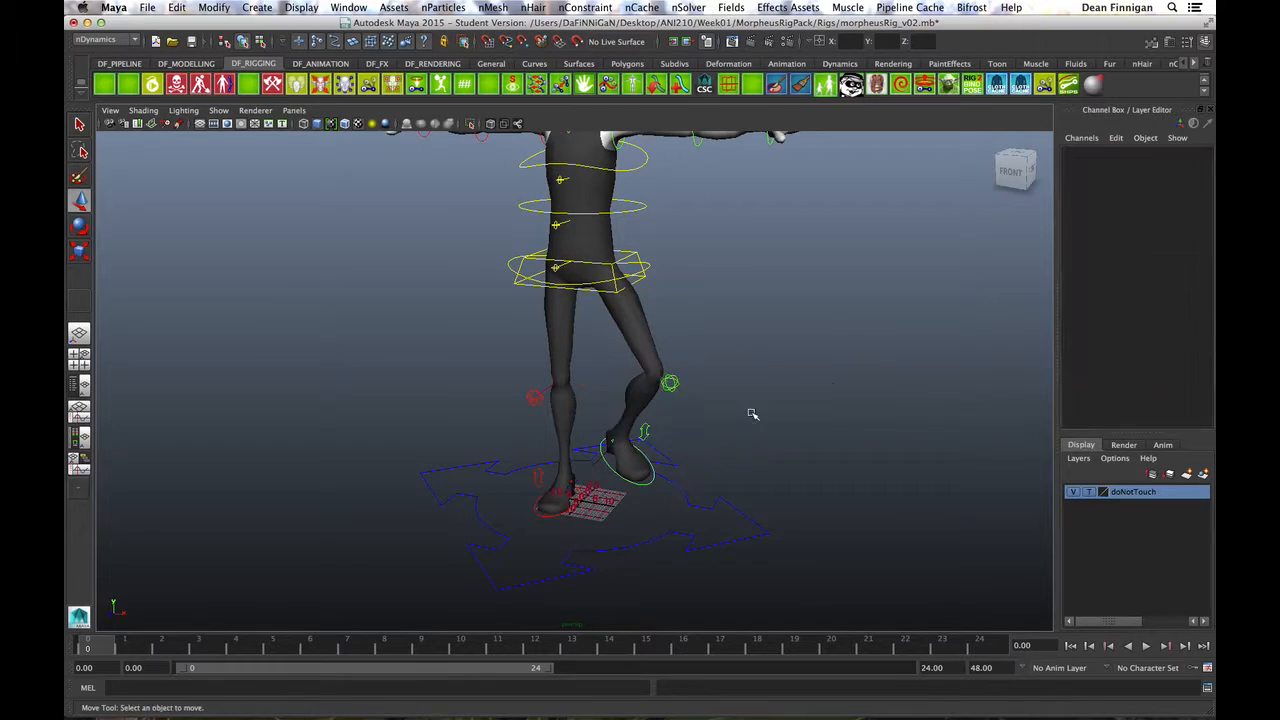
Step: Move the left knee's pole vector control away from the leg to about Translate X -15.8, Y -39.7, Z 70.2
left_click(672, 384)
middle_click_drag(690, 436, 913, 471)
left_click_drag(914, 471, 931, 464)
right_click_drag(931, 464, 569, 457, "alt")
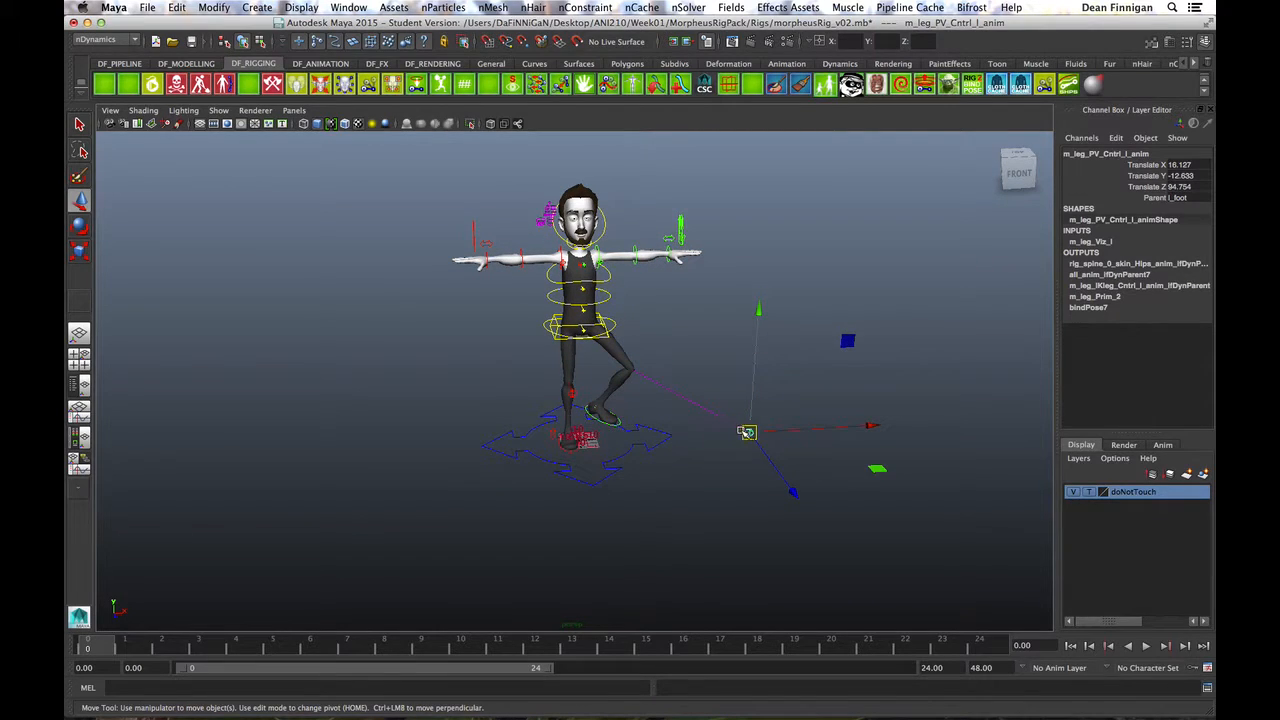
middle_click_drag(748, 433, 680, 470)
left_click_drag(676, 472, 655, 478, "alt")
right_click_drag(655, 478, 795, 475, "alt")
left_click_drag(648, 475, 640, 458, "alt")
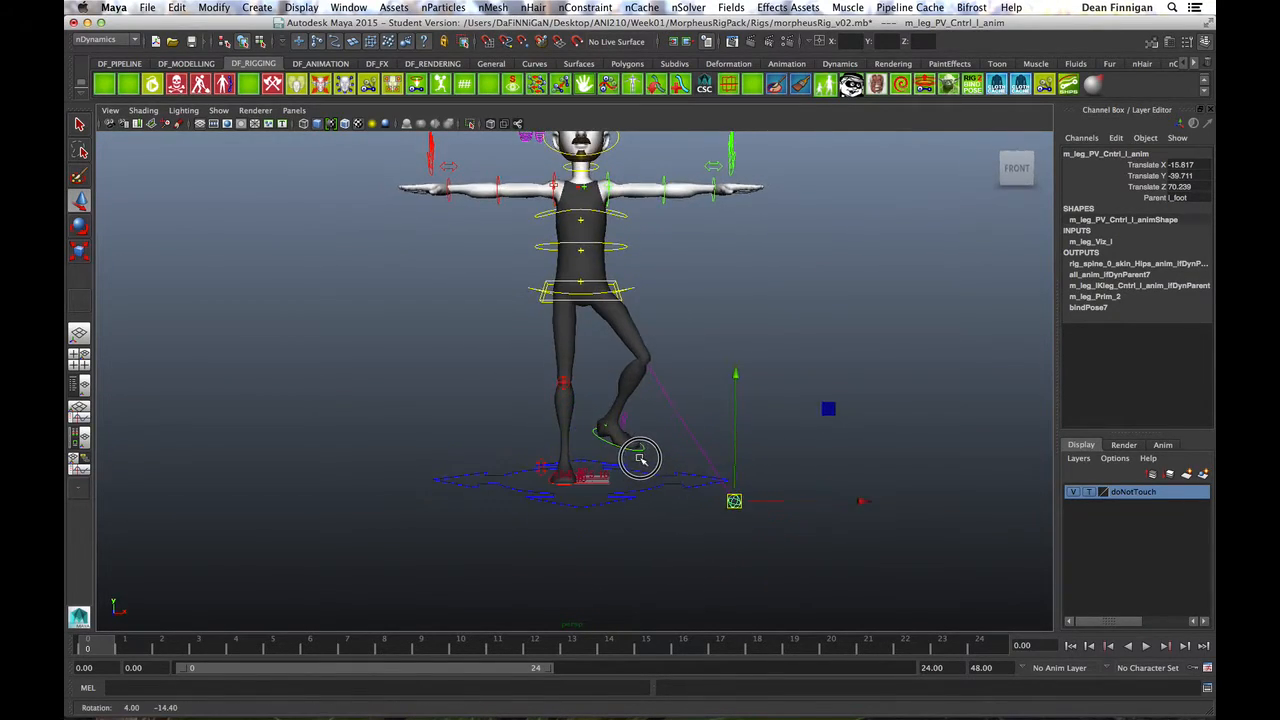
Step: Rotate the left foot IK control inward to swing the knee, and inspect the pole vector control's attributes
left_click(605, 444)
key("e")
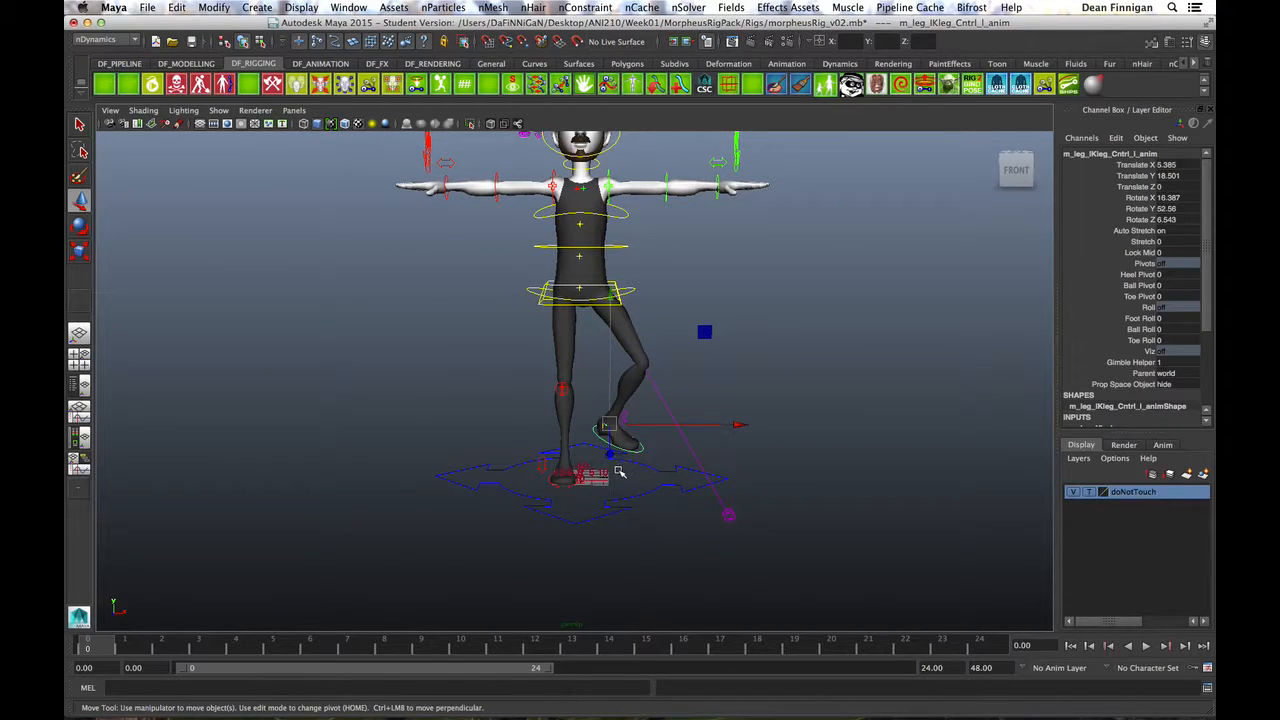
left_click_drag(646, 490, 607, 500)
left_click(789, 514)
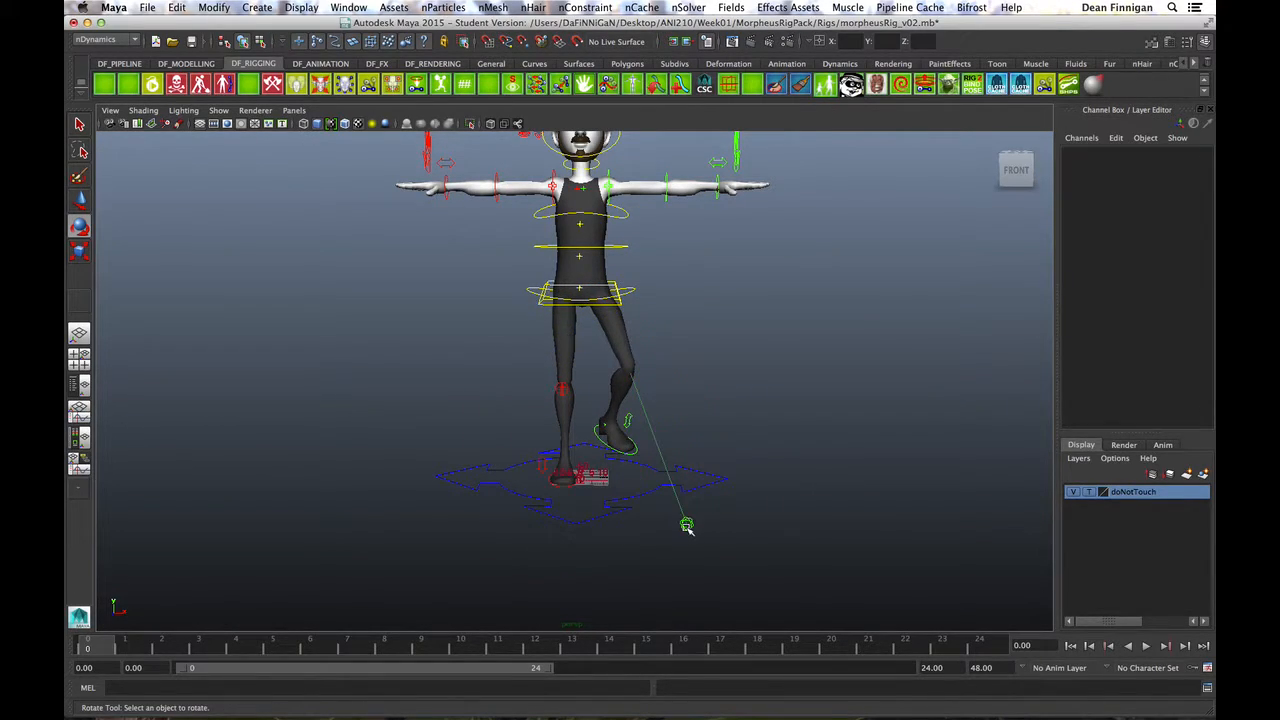
left_click(686, 523)
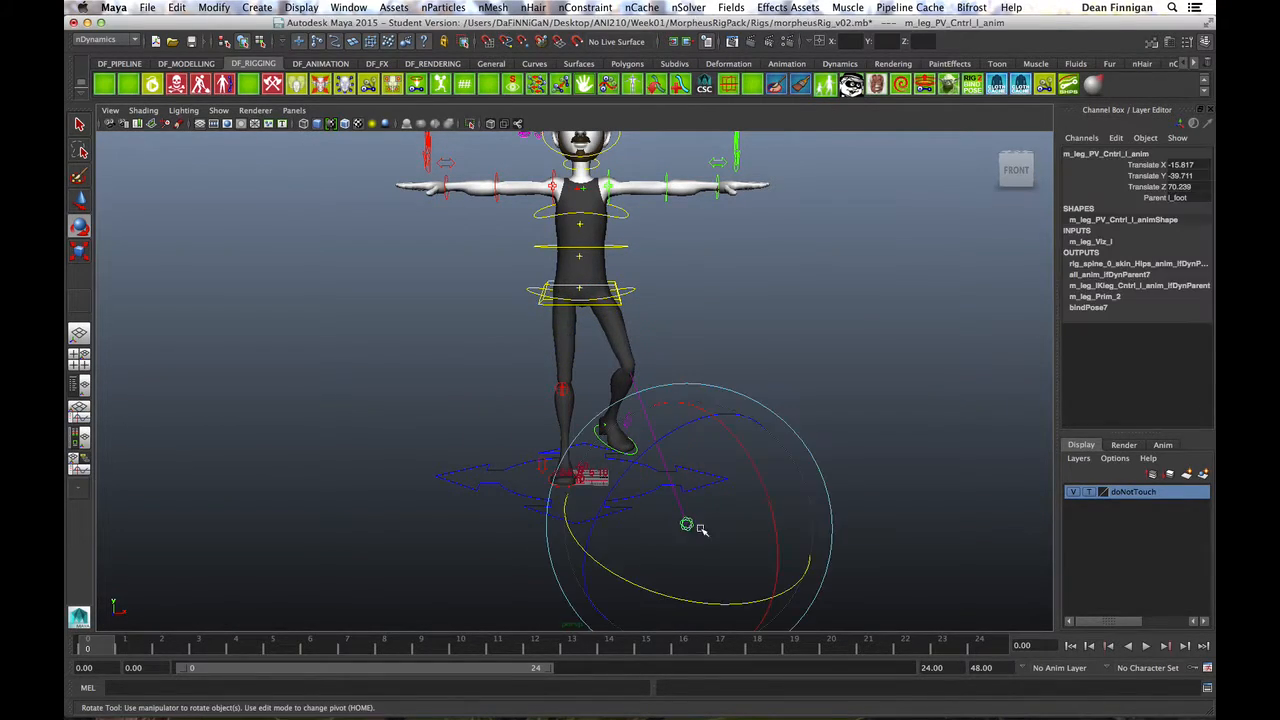
left_click(850, 397)
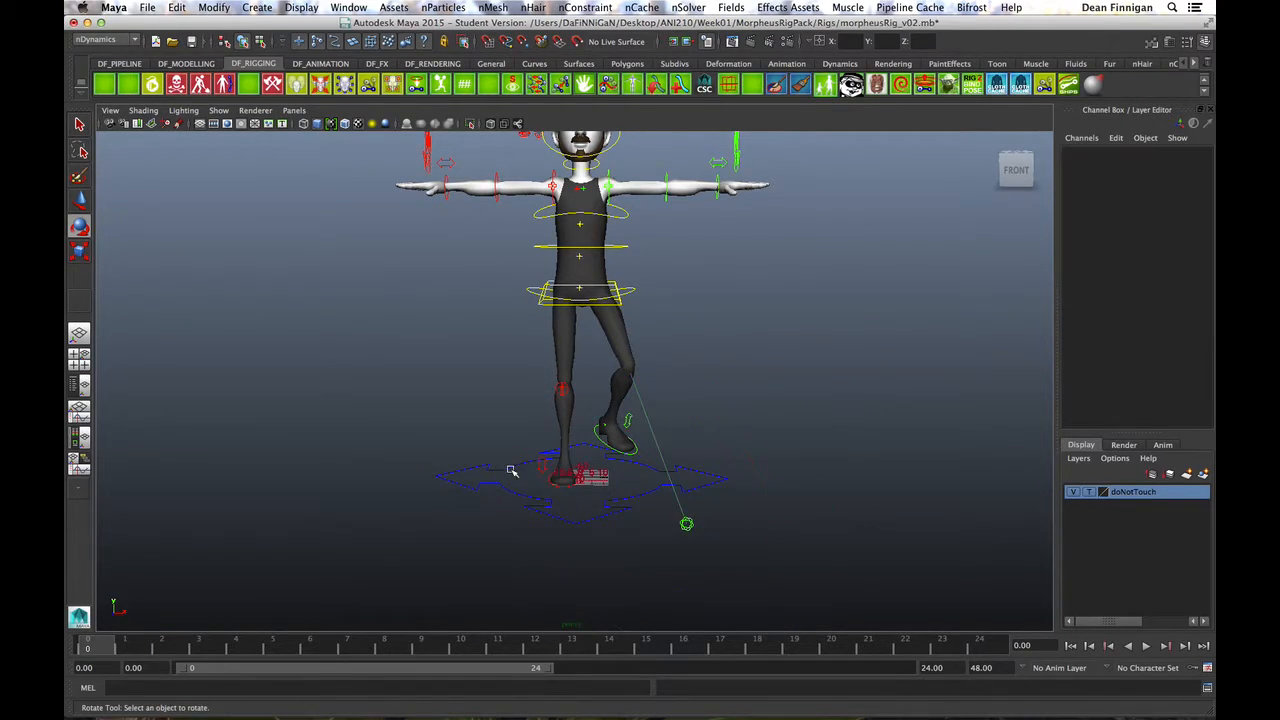
Step: Rotate the left foot IK control further inward to about Rotate X 17.4, Y 20.3, Z -3.0
left_click(601, 439)
left_click_drag(640, 491, 600, 502)
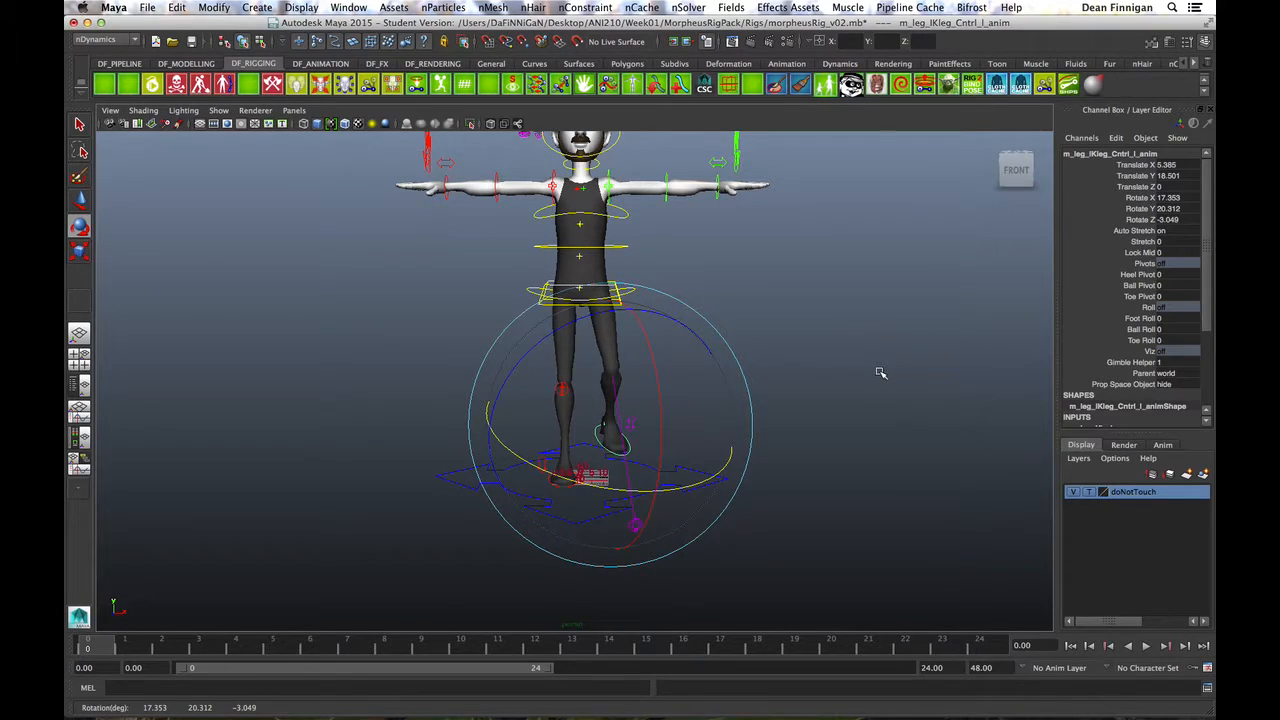
left_click(878, 373)
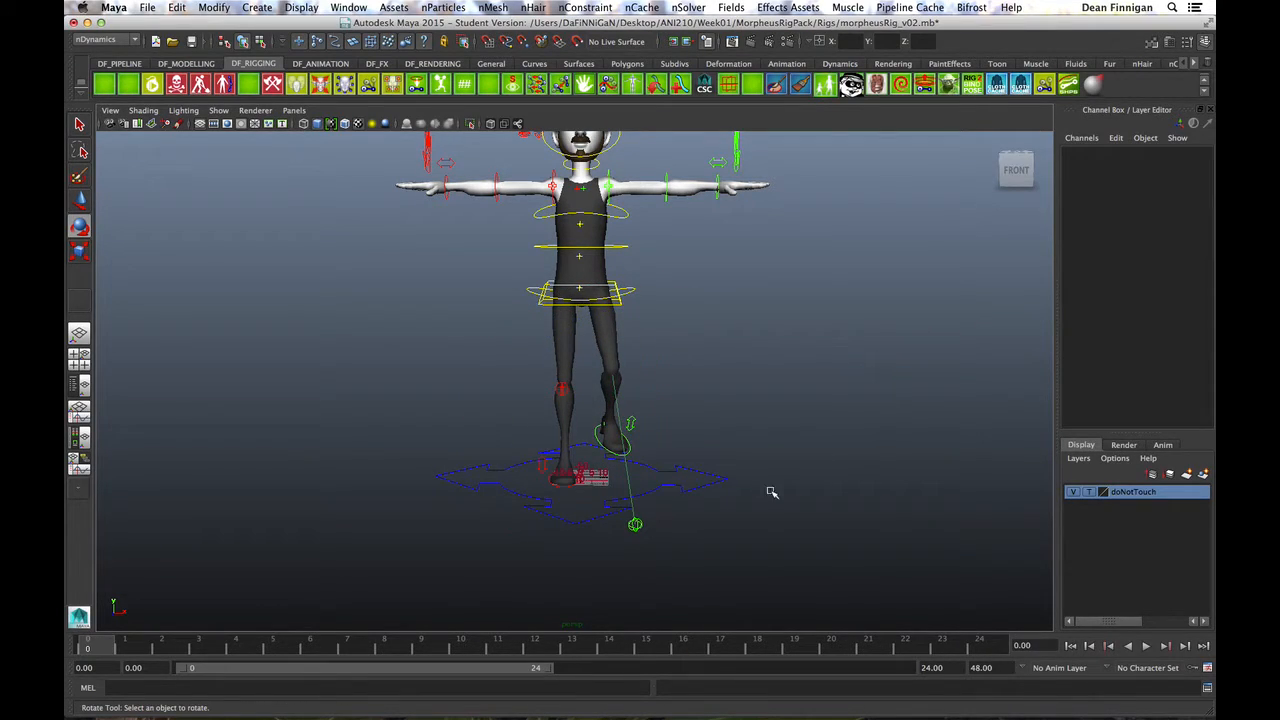
Step: Set the Parent attribute of the left knee's pole vector control to world
left_click(636, 526)
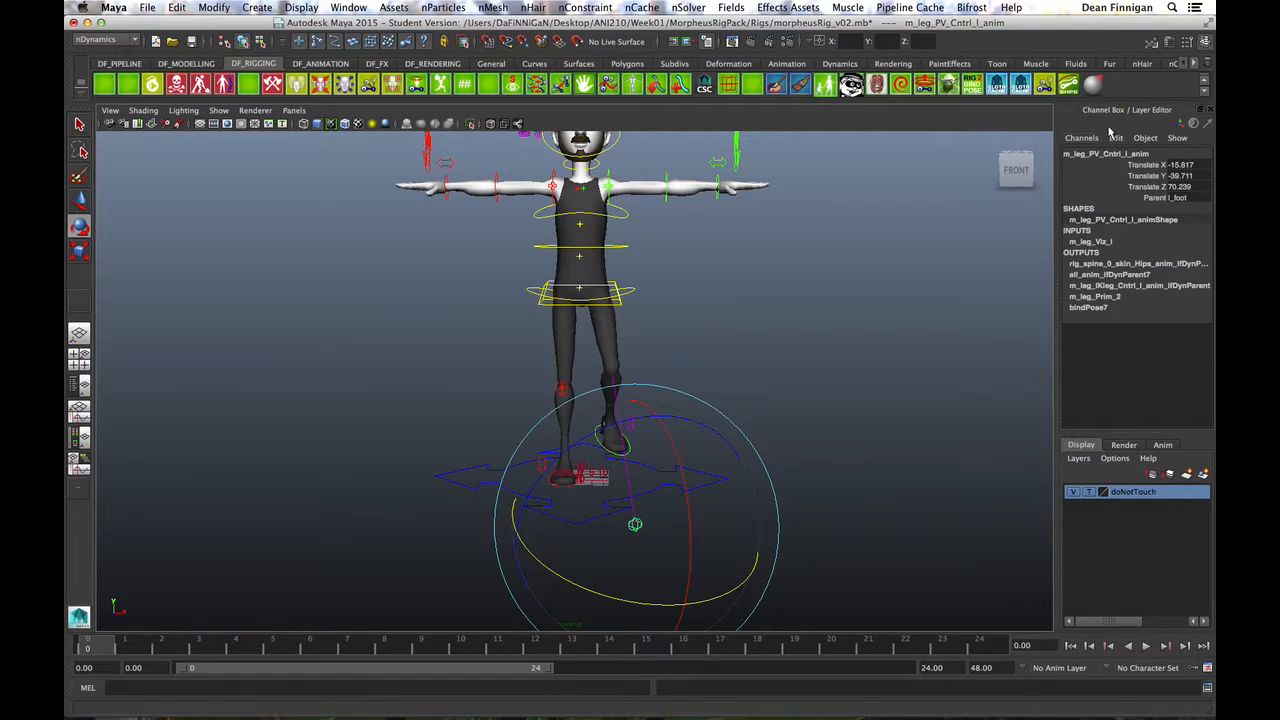
left_click(1189, 199)
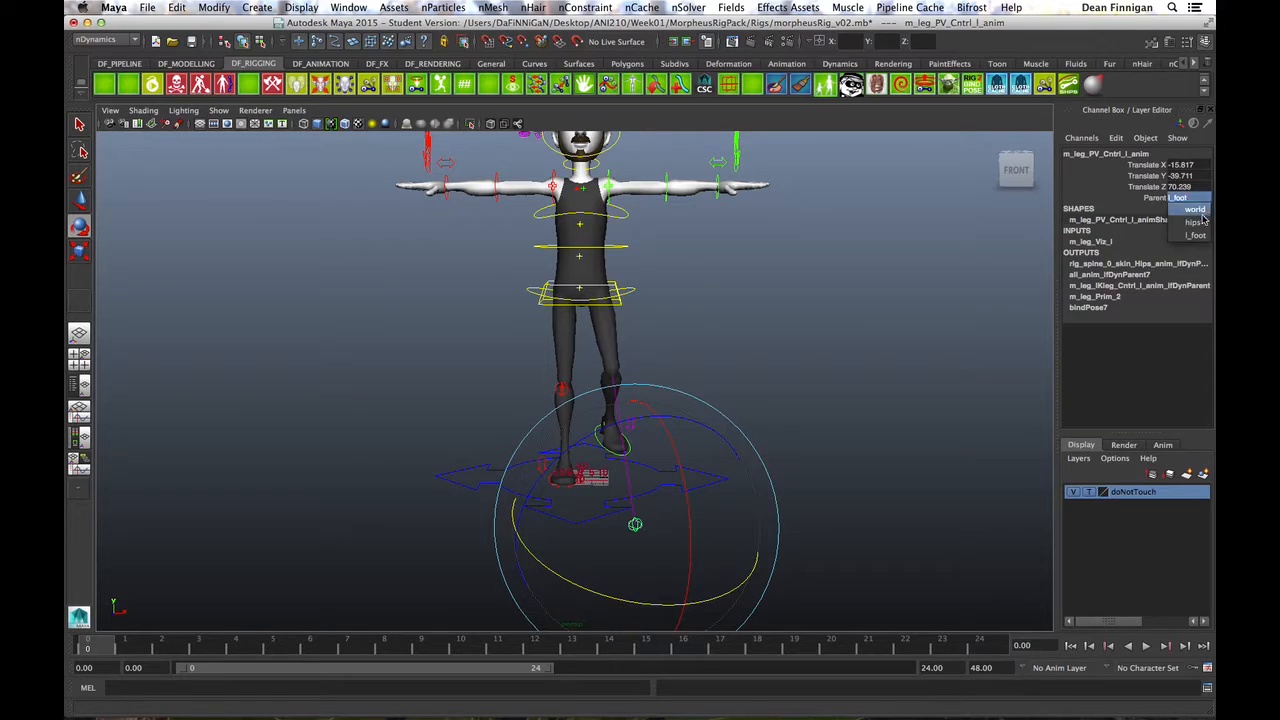
left_click(1204, 212)
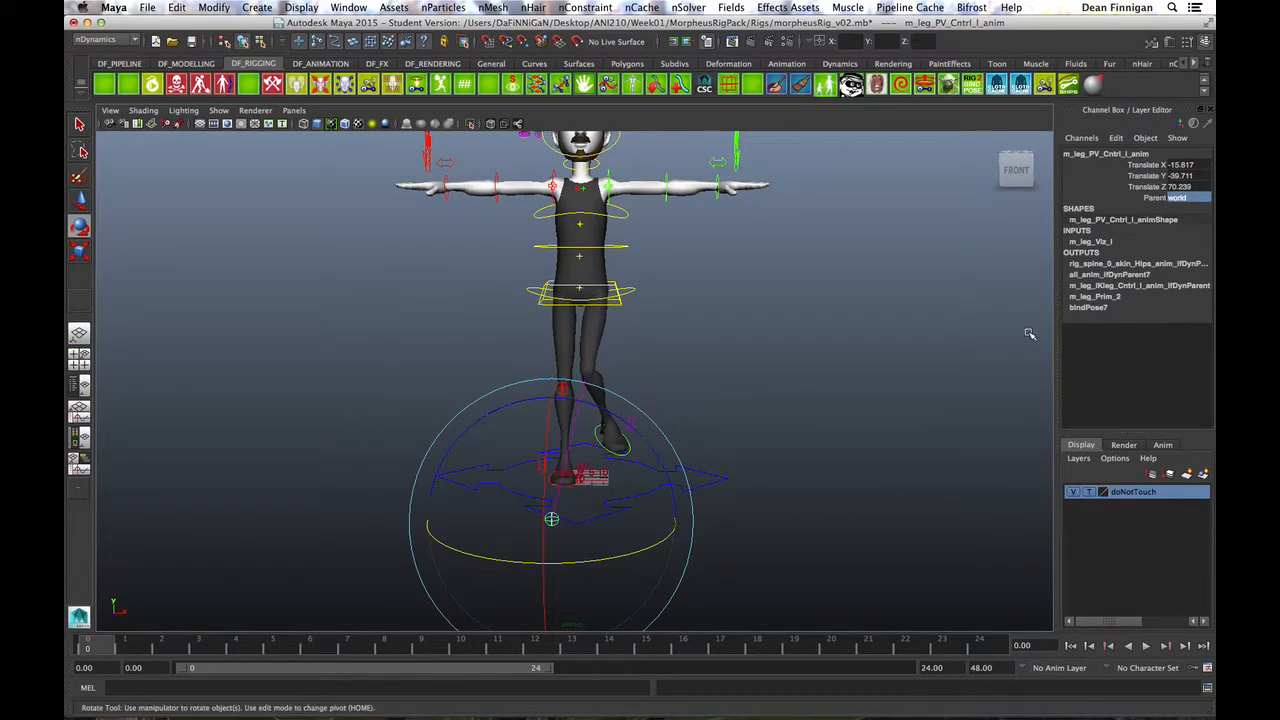
left_click(854, 376)
Step: Rotate the left foot IK control to about Rotate X 29.6, Y 24.7, Z 4.3 to test the world-parented knee
left_click(600, 438)
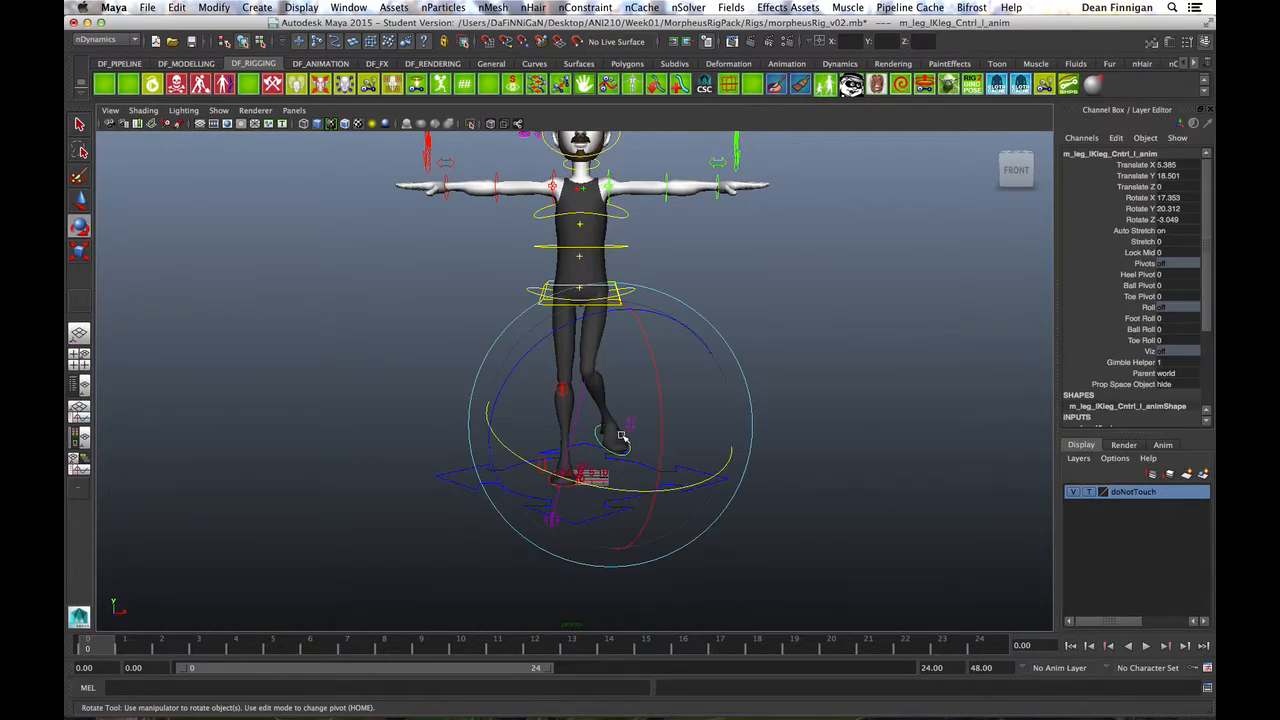
left_click_drag(648, 492, 685, 506)
left_click_drag(617, 413, 612, 441)
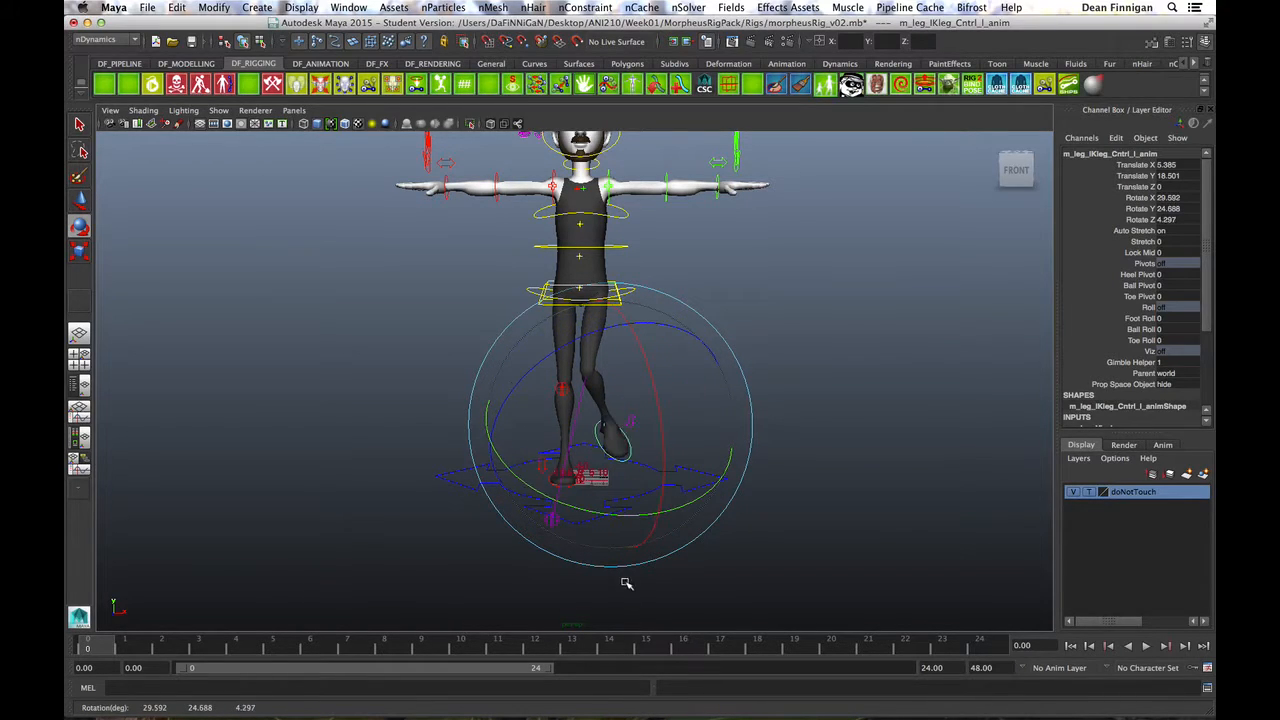
left_click(641, 589)
Step: Move the left knee's pole vector control outward to about Translate X 30.9, Y -23.2, Z 65.8
left_click(551, 519)
key("w")
left_click_drag(551, 517, 680, 471)
mouse_move(620, 531)
left_mouse_down("alt")
mouse_move(685, 523)
mouse_move(611, 531)
mouse_move(680, 537)
mouse_move(555, 527)
mouse_move(634, 523)
left_mouse_up("alt")
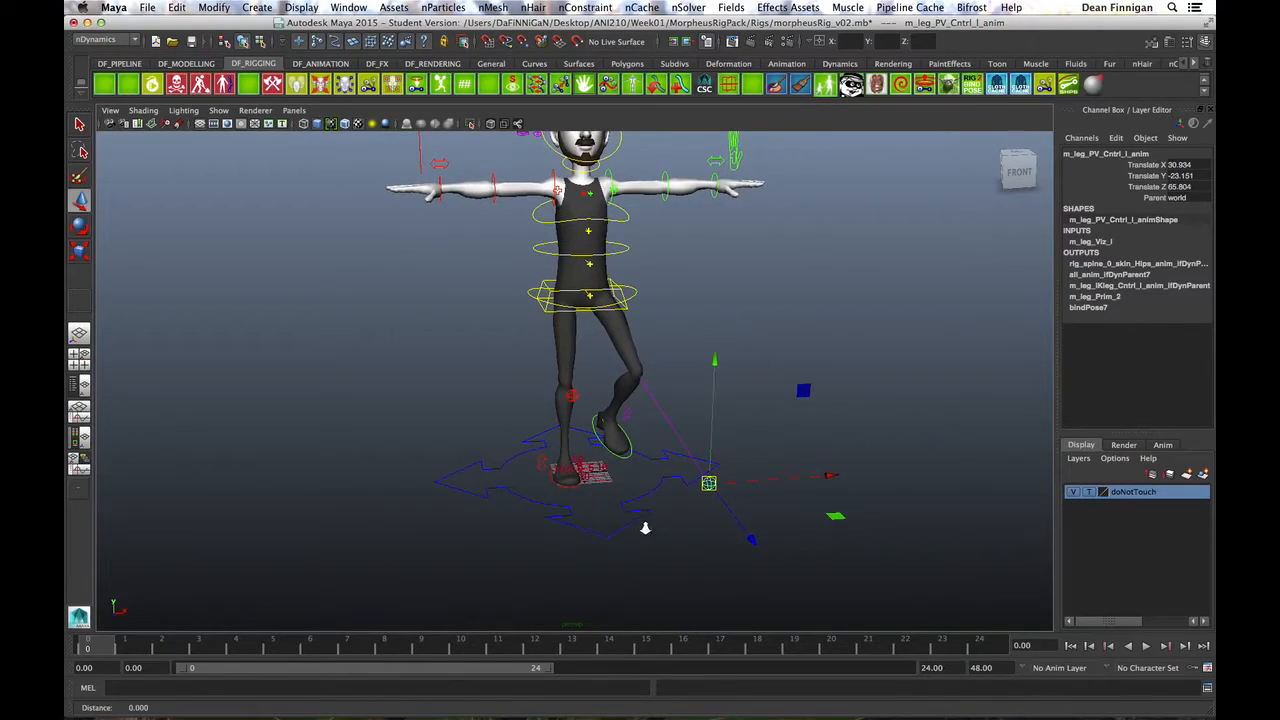
Step: Set the Parent attribute of the right knee's pole vector control to world
right_click_drag(634, 523, 688, 535, "alt")
left_click_drag(688, 535, 623, 509, "alt")
left_click(590, 398)
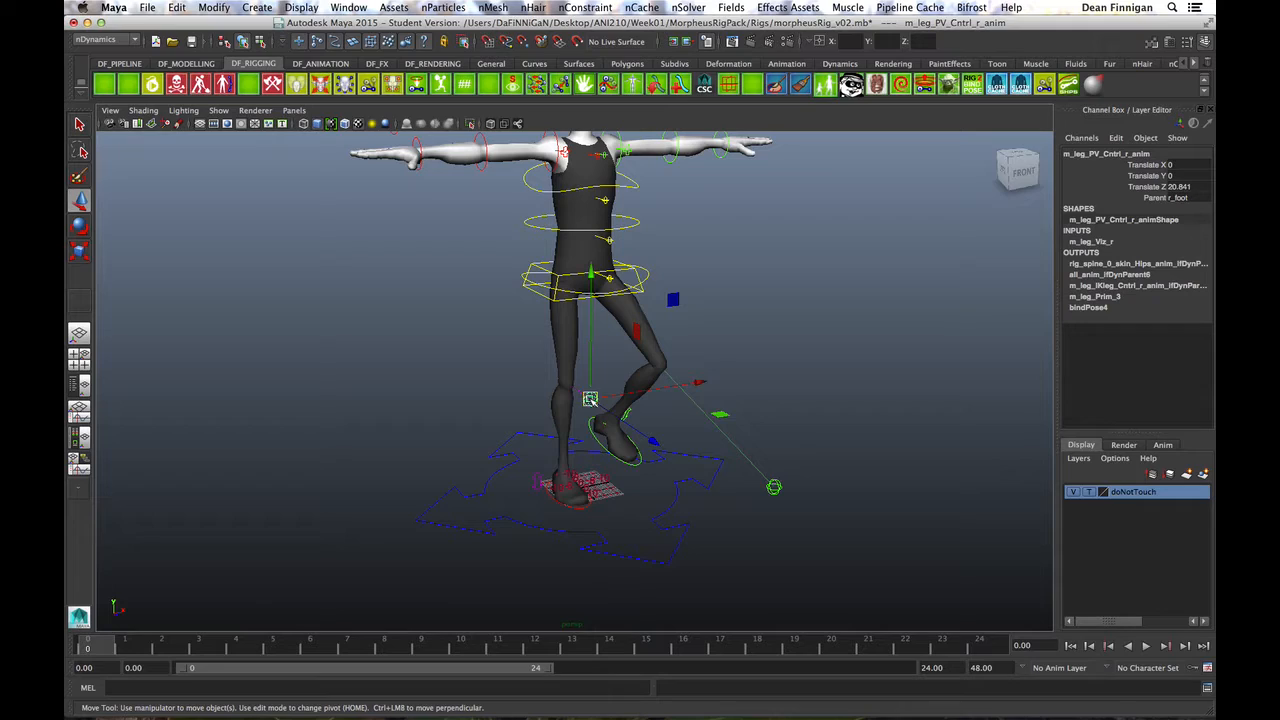
left_click(1188, 197)
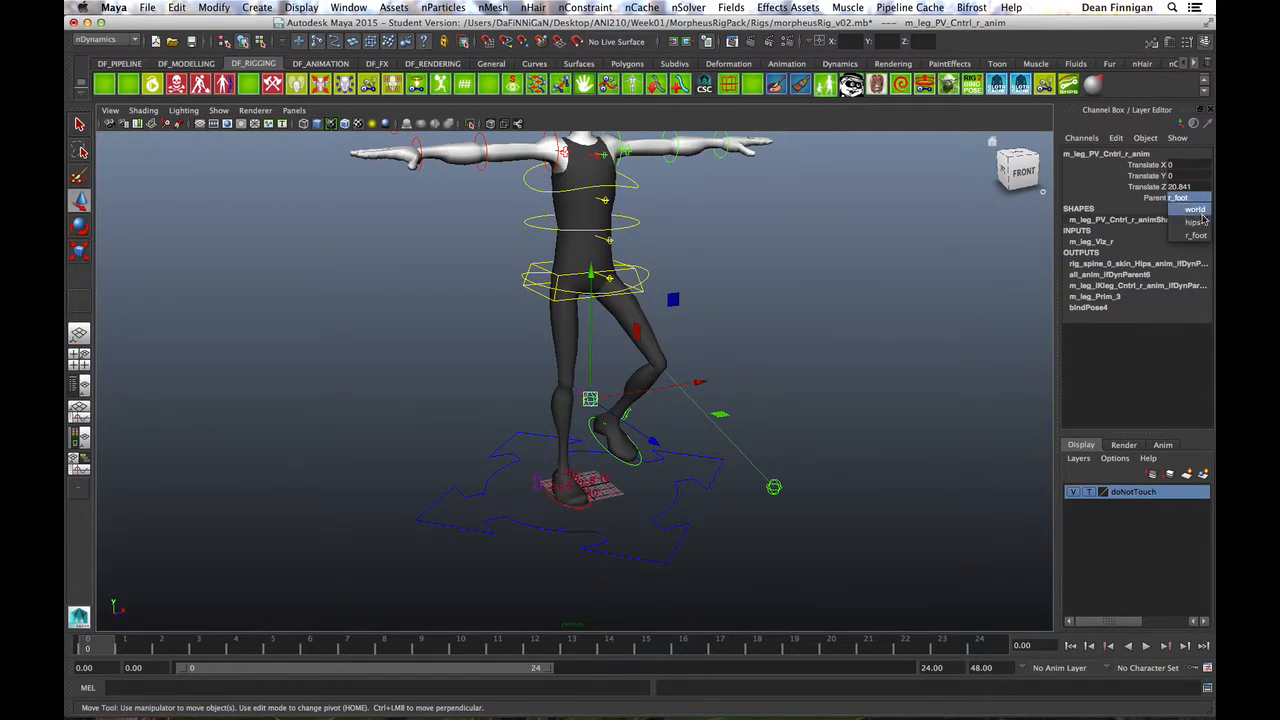
left_click(1186, 218)
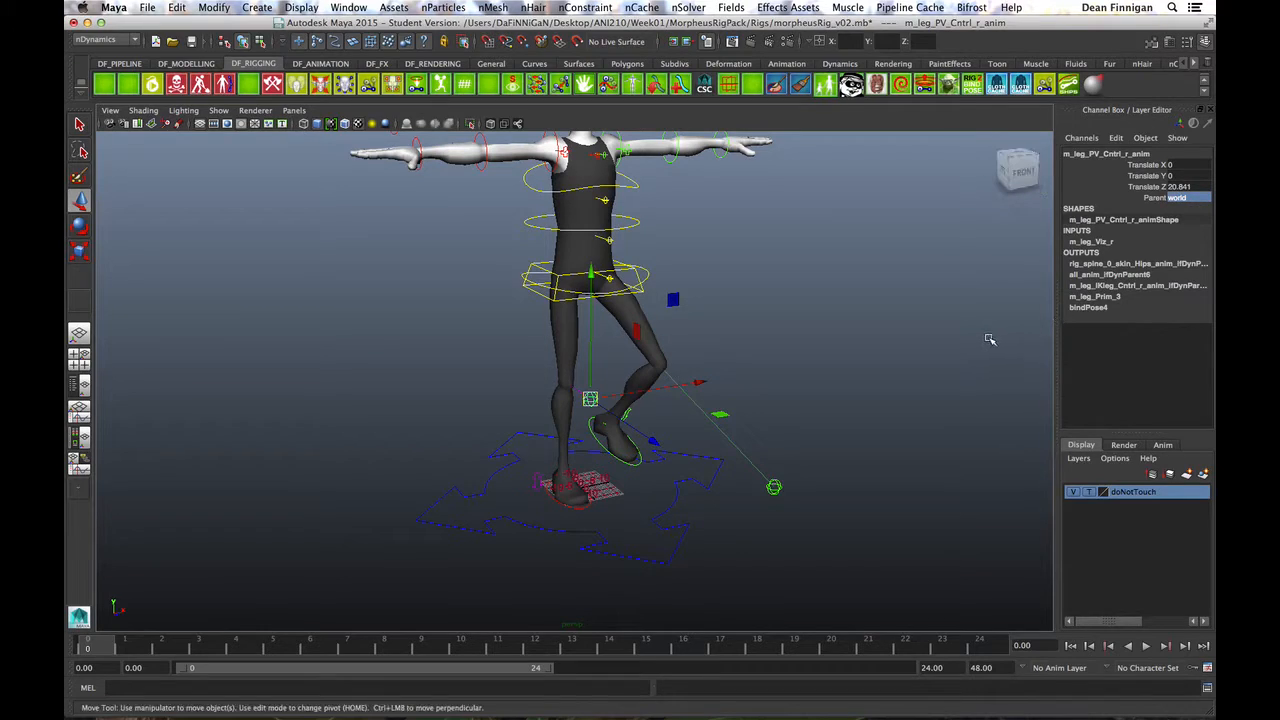
Step: Move the right knee's pole vector control forward to about Translate Z 118.9 and the left one to about X 29.5, Y -20.2, Z 82.3
left_click_drag(755, 429, 767, 467, "alt")
left_click_drag(646, 500, 690, 445)
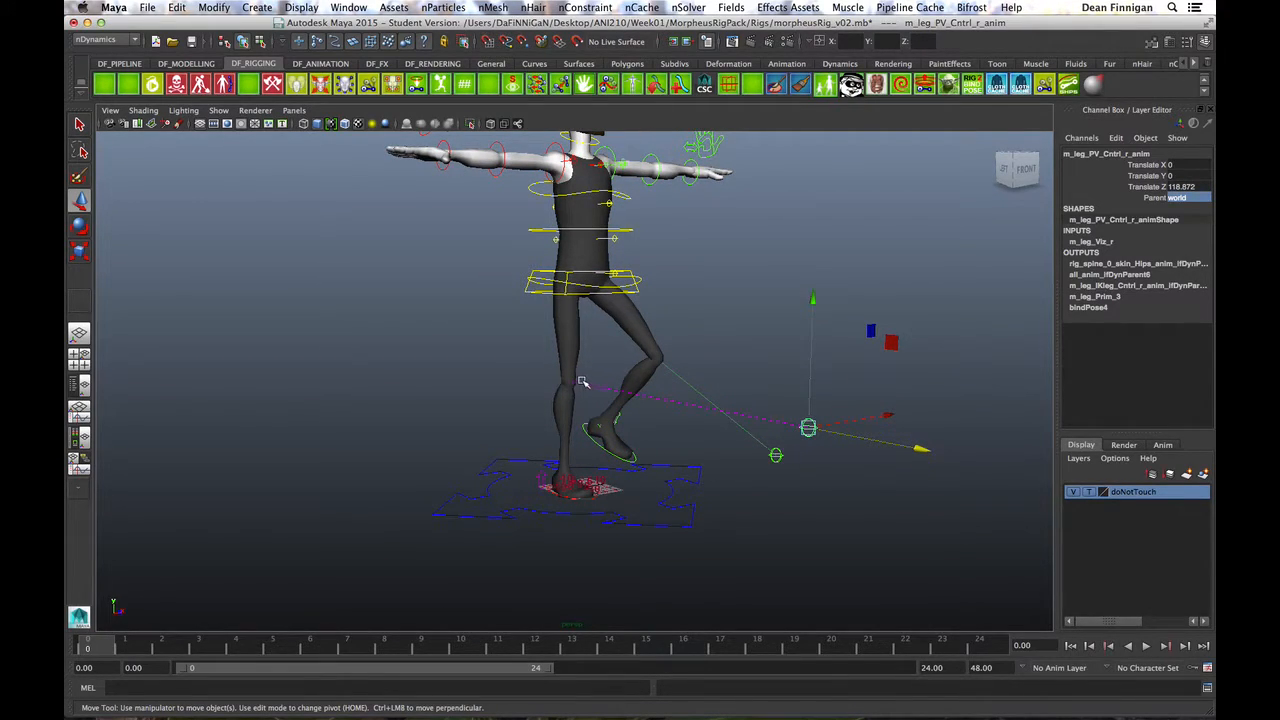
left_click_drag(615, 413, 567, 381, "alt")
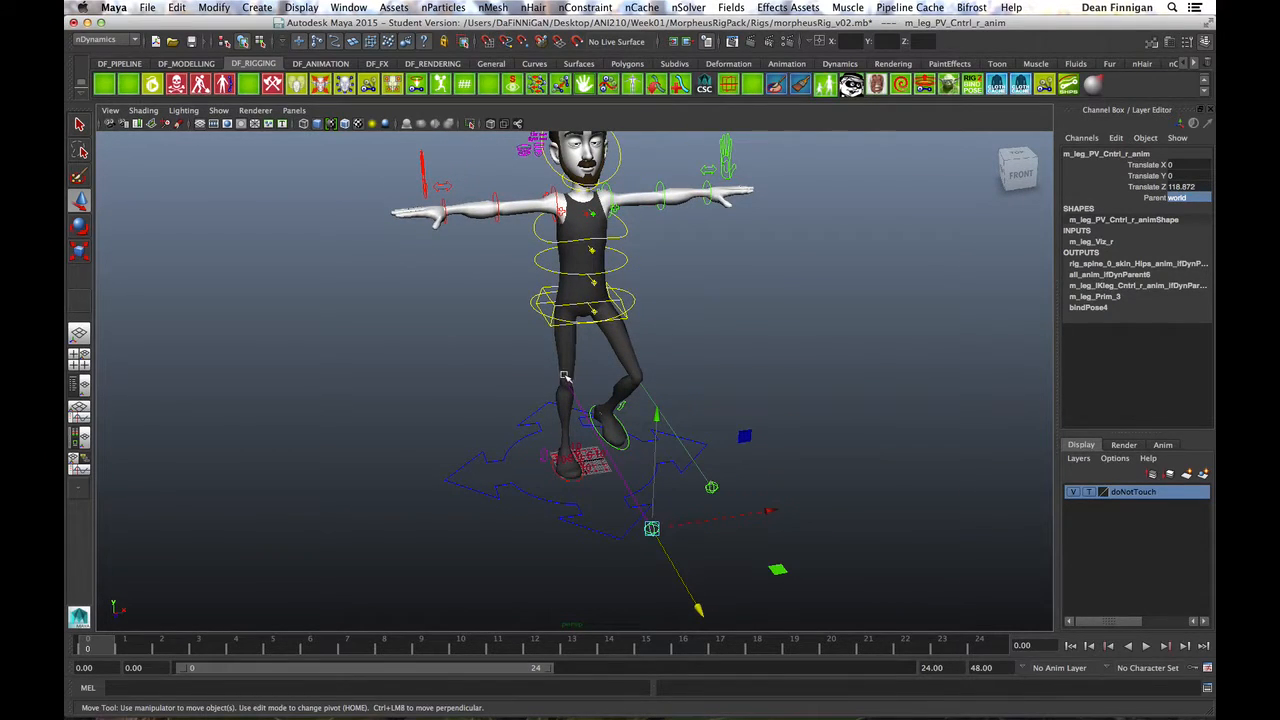
left_click(712, 487)
middle_click_drag(740, 526, 725, 503)
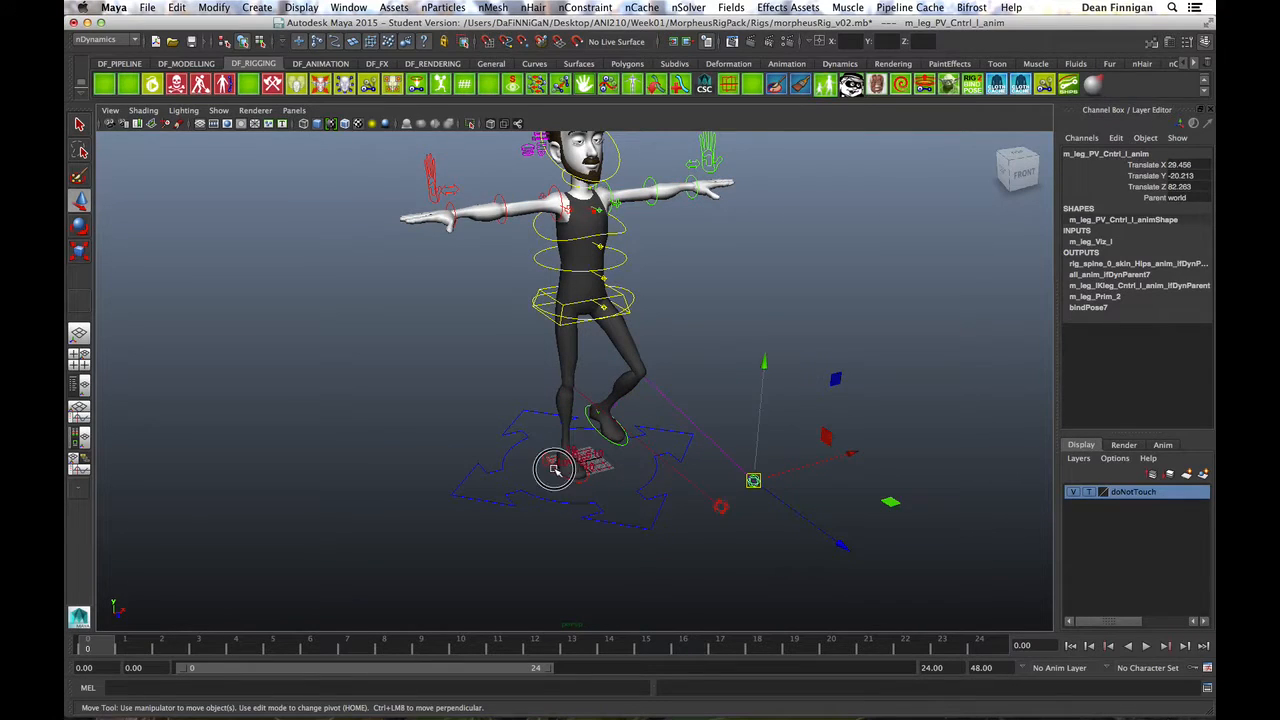
Step: Pose the right foot IK control at about Translate X -8.5, Y 9.9 and Rotate X 21.9, Y -17.2, Z -4.0
left_click(544, 487)
mouse_move(544, 487)
middle_mouse_down()
mouse_move(604, 425)
mouse_move(628, 432)
mouse_move(565, 494)
middle_mouse_up()
key("e")
left_click_drag(686, 400, 791, 337, "alt")
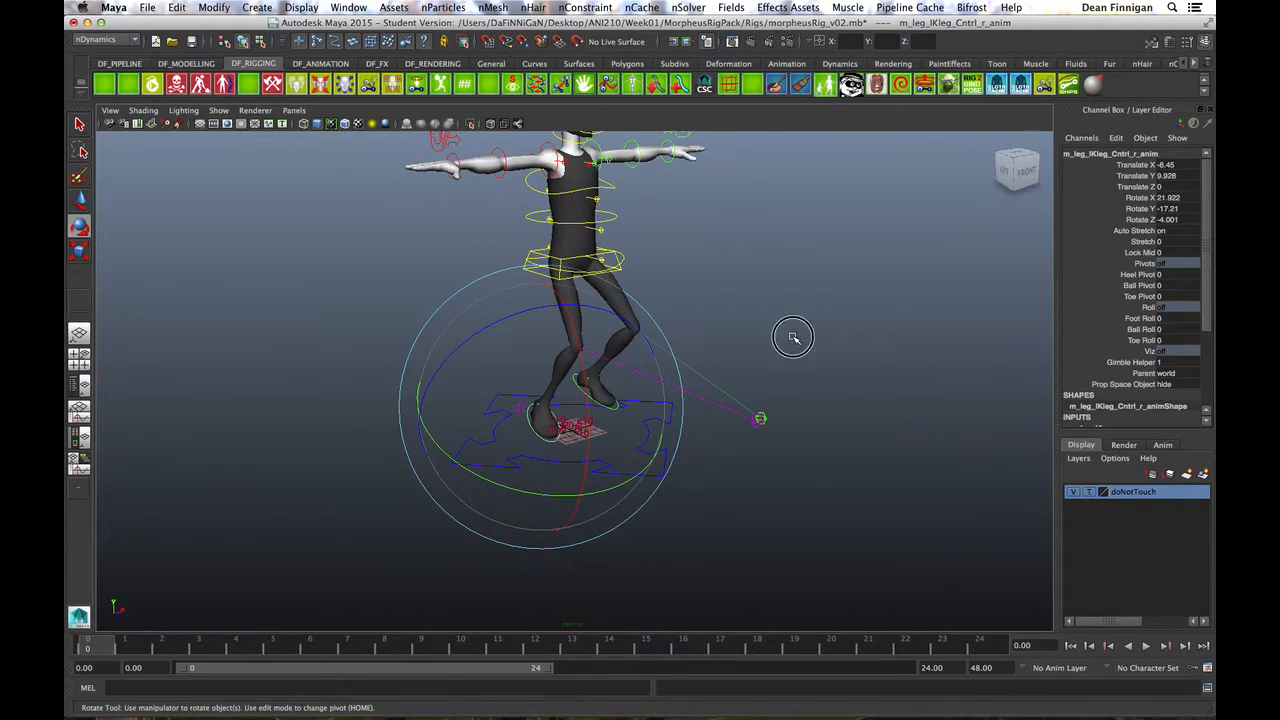
left_click(791, 337)
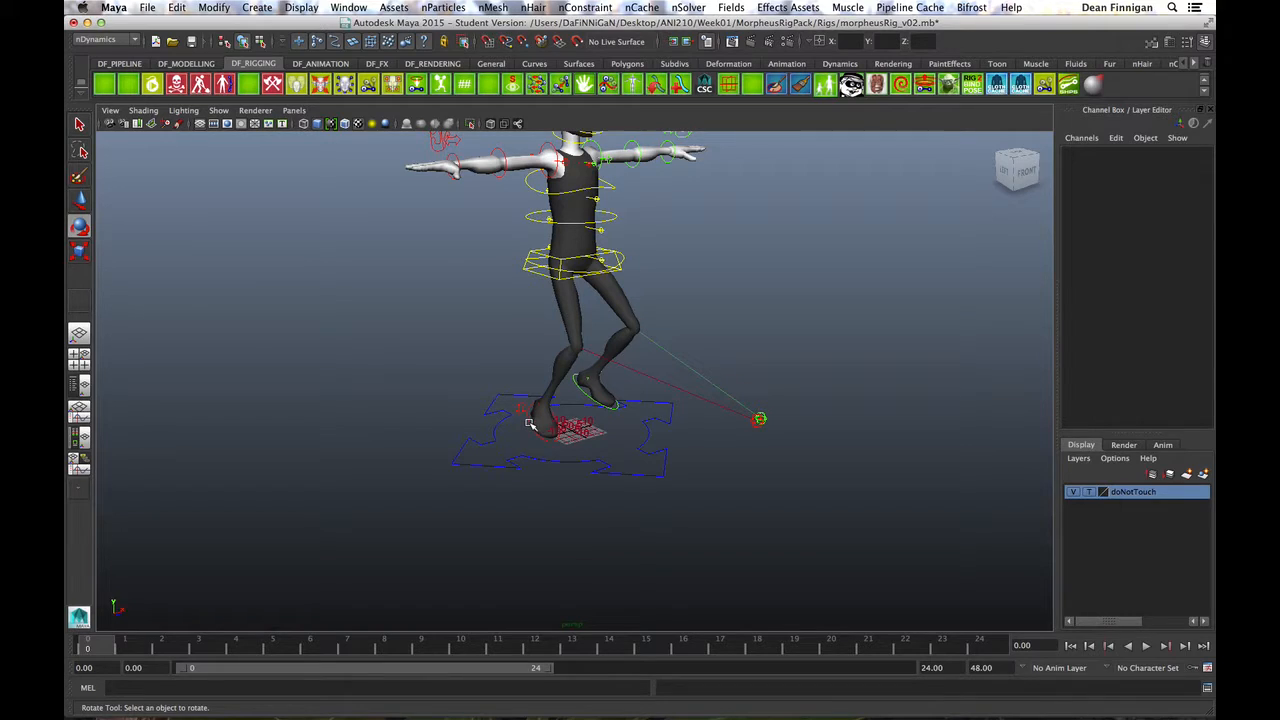
Step: Try out the right foot IK control's roll attributes, with Ball Roll at about -1.3 and Foot Roll at about 0.9
left_click(530, 423)
left_click_drag(480, 457, 607, 449, "alt")
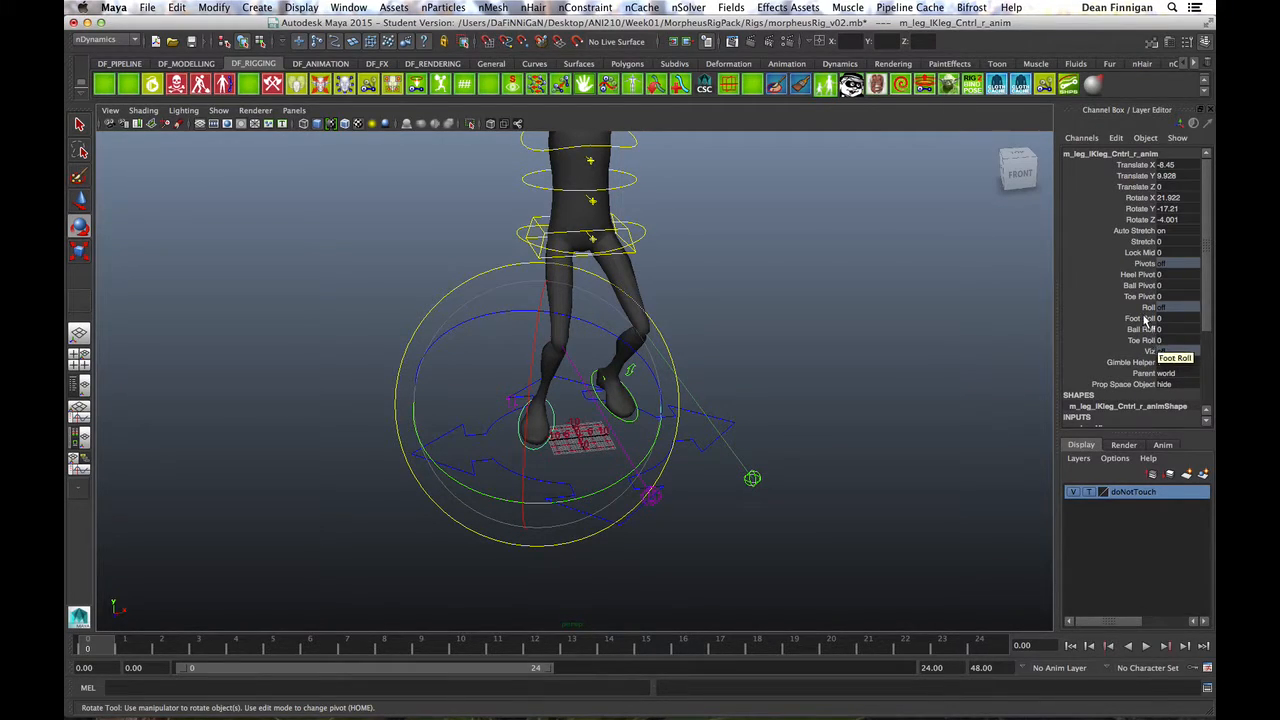
left_click_drag(811, 349, 893, 337, "alt")
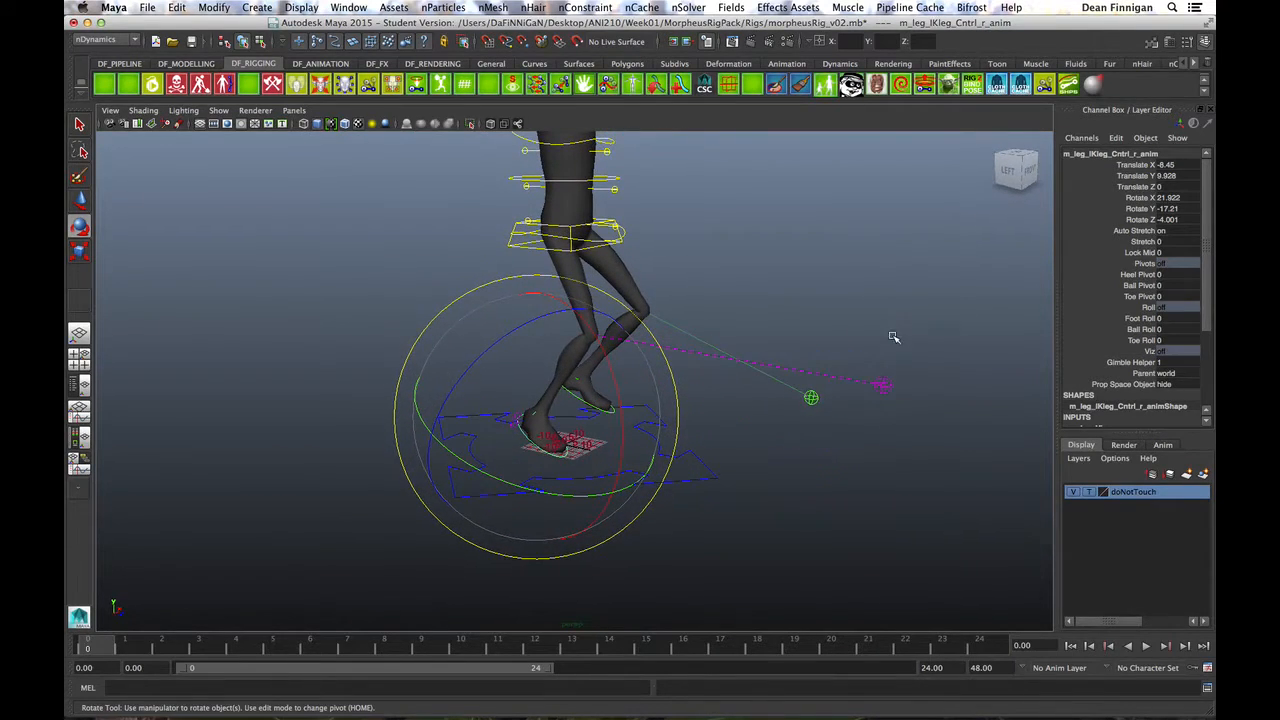
left_click(1145, 330)
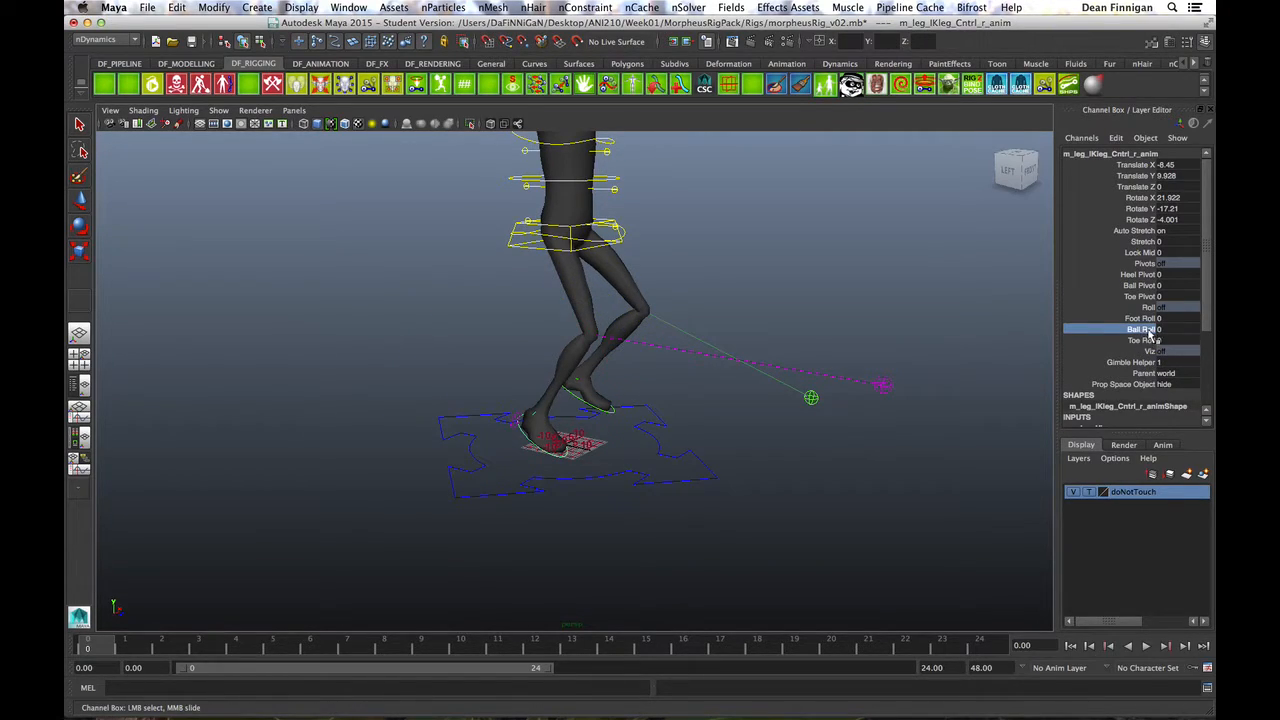
double_click(1176, 330)
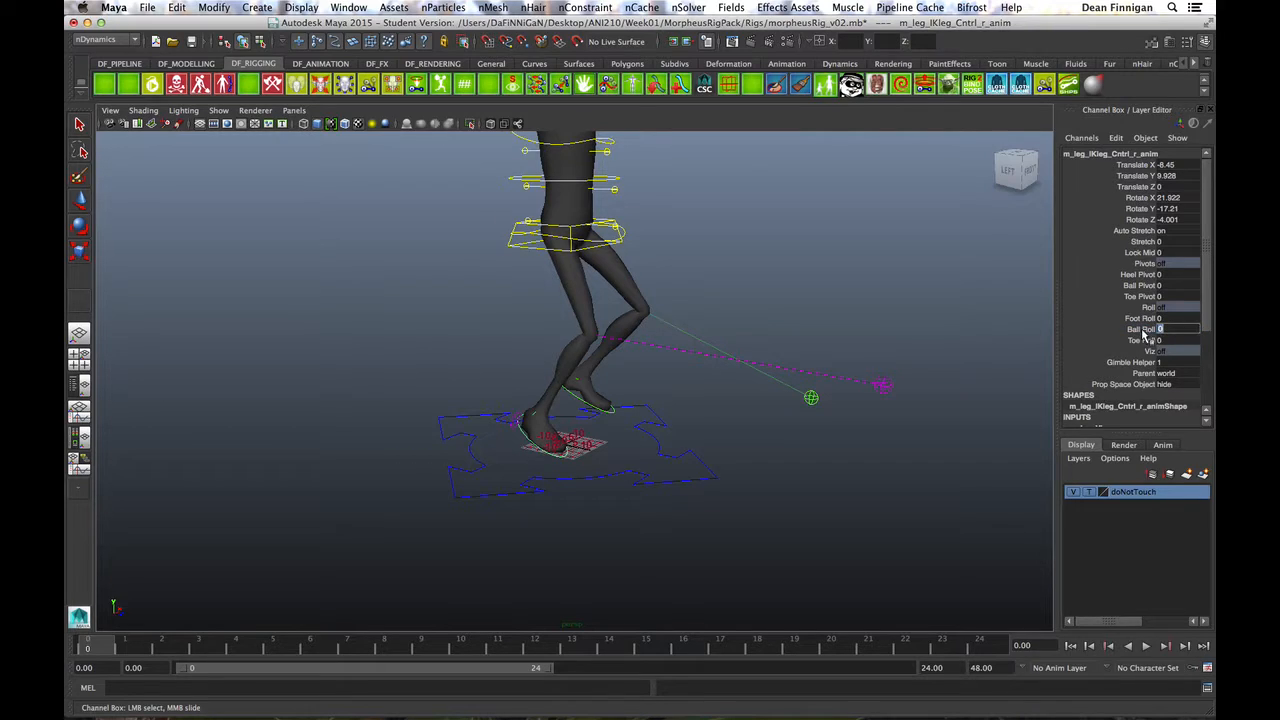
left_click(1145, 332)
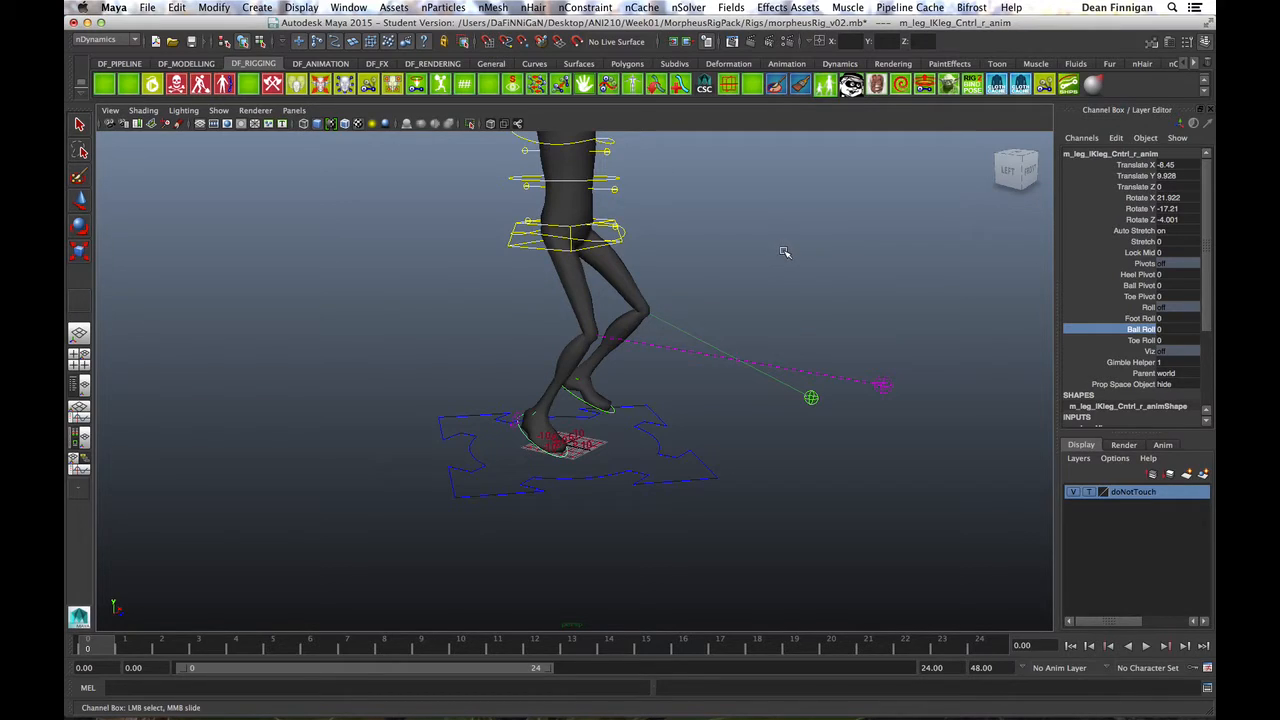
middle_click_drag(783, 250, 809, 257)
mouse_move(772, 263)
middle_mouse_down()
mouse_move(791, 260)
mouse_move(769, 266)
middle_mouse_up()
middle_click_drag(776, 267, 797, 269)
left_click(1137, 319)
mouse_move(790, 263)
middle_mouse_down()
mouse_move(818, 263)
mouse_move(778, 270)
mouse_move(796, 268)
middle_mouse_up()
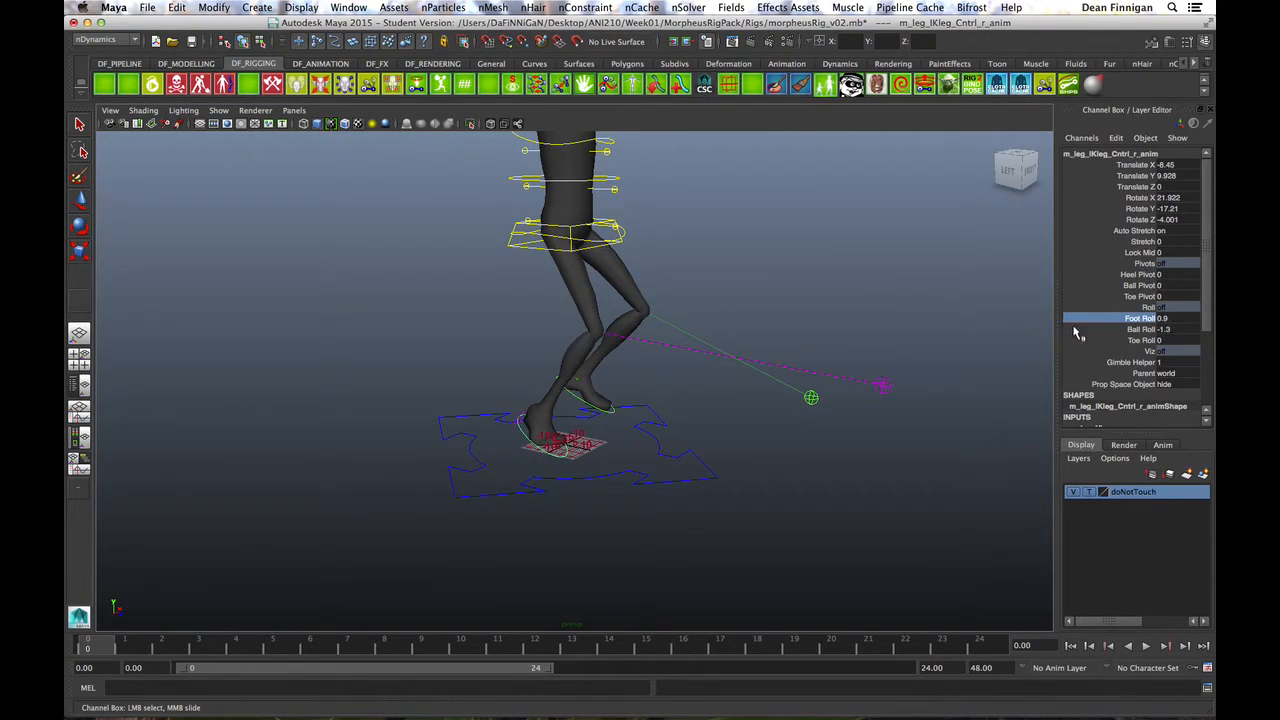
Step: Reset the right foot IK control's Foot Roll and Ball Roll to 0
left_click(1175, 319)
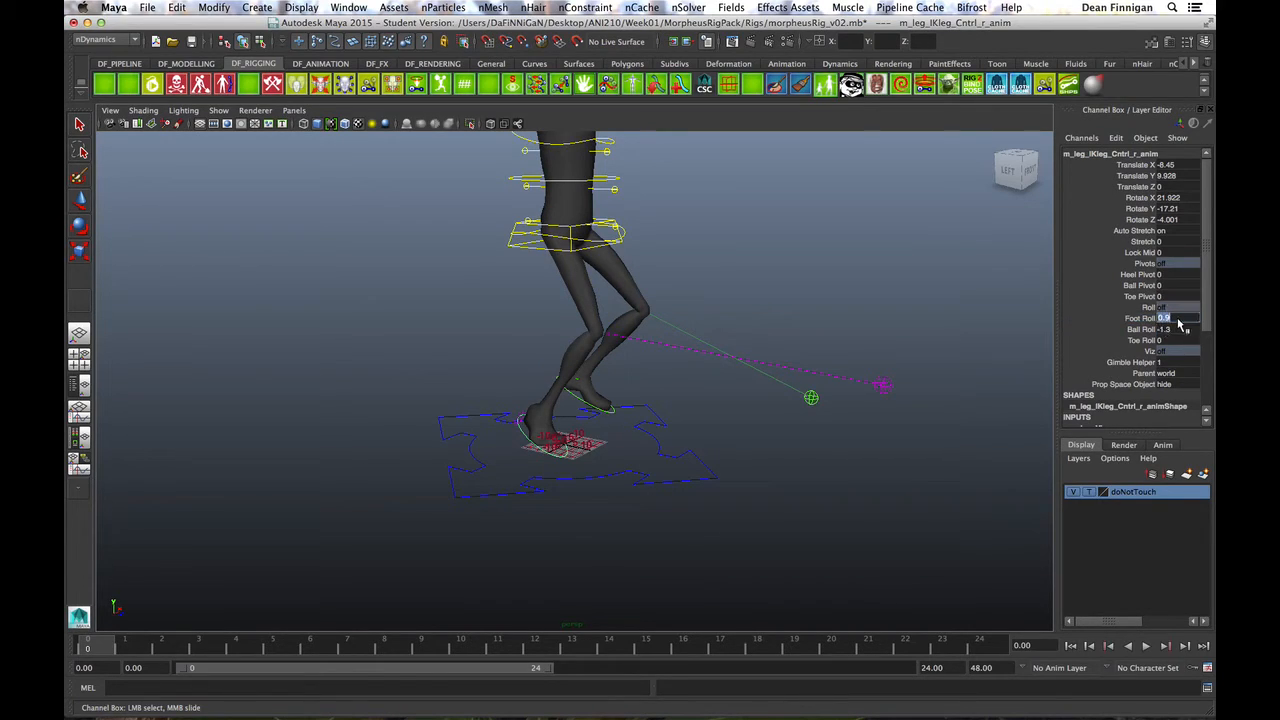
type("0")
key("Tab")
type("0")
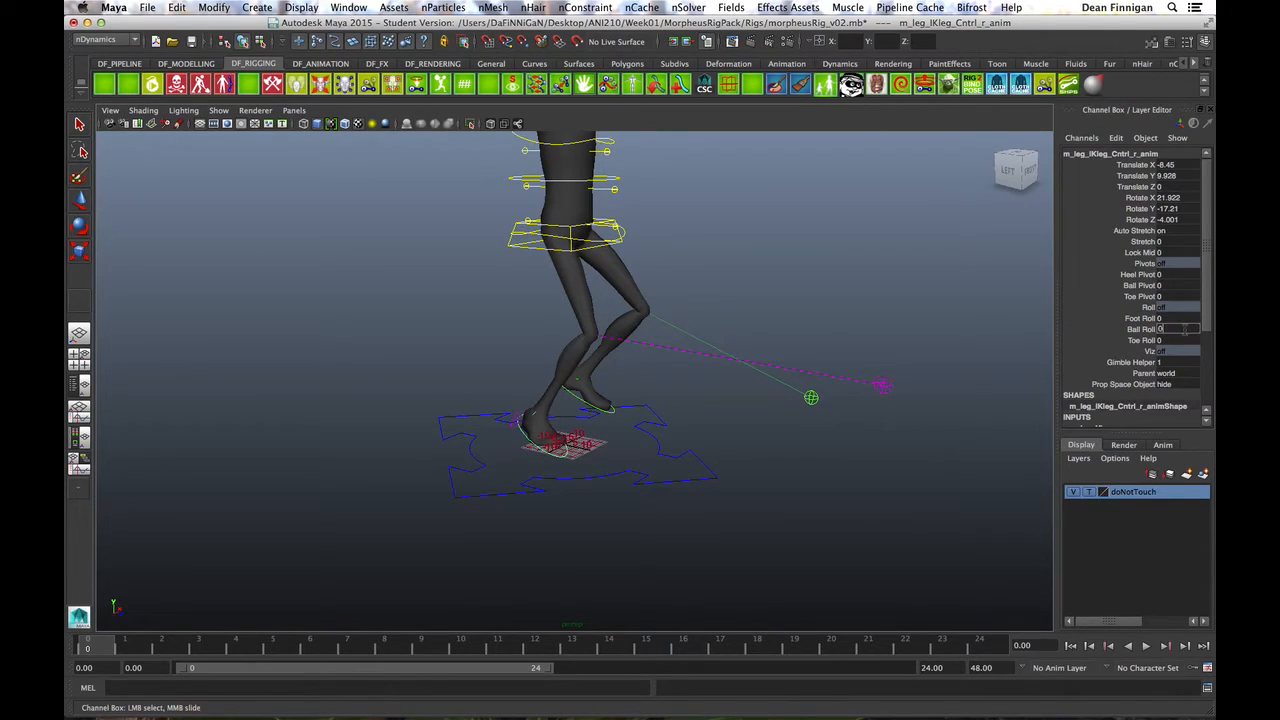
key("Tab")
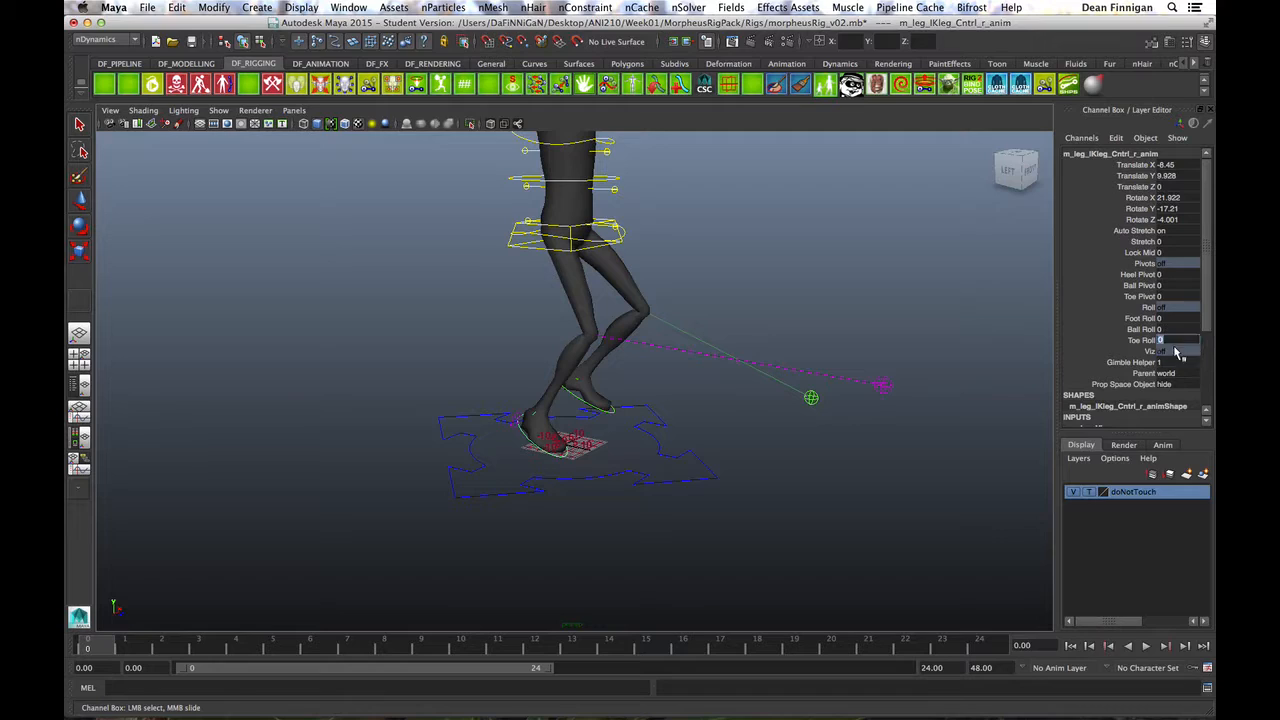
Step: Select both foot IK controls and set all their Translate and Rotate values to 0
middle_click_drag(783, 287, 791, 323, "alt")
left_click_drag(790, 322, 753, 347, "alt")
left_click(593, 457)
key("e")
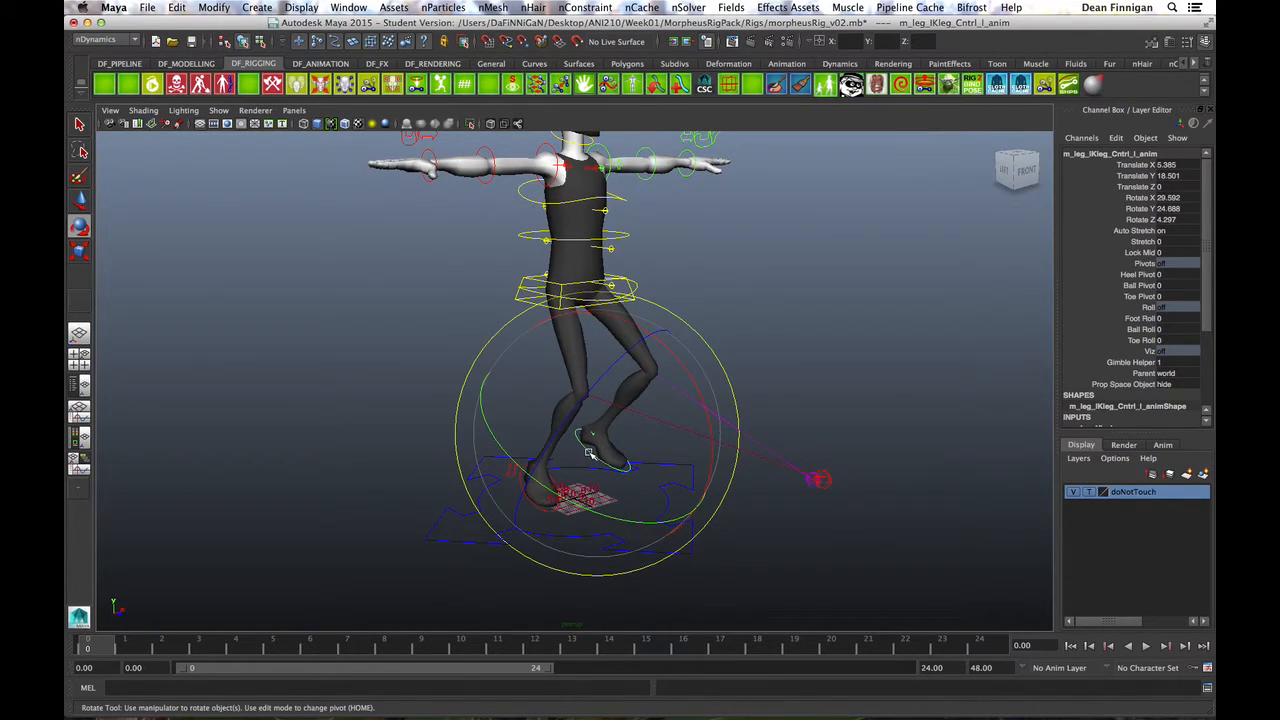
key("q")
left_click(521, 490)
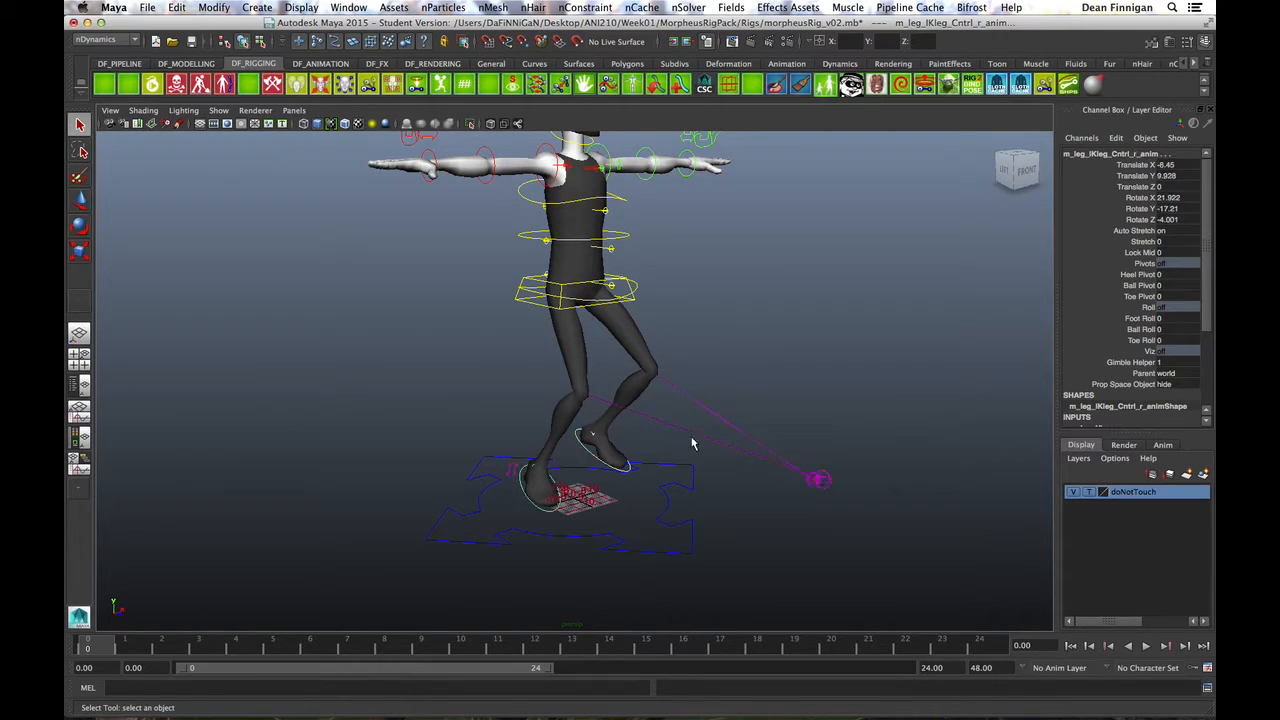
left_click_drag(1178, 219, 1178, 168)
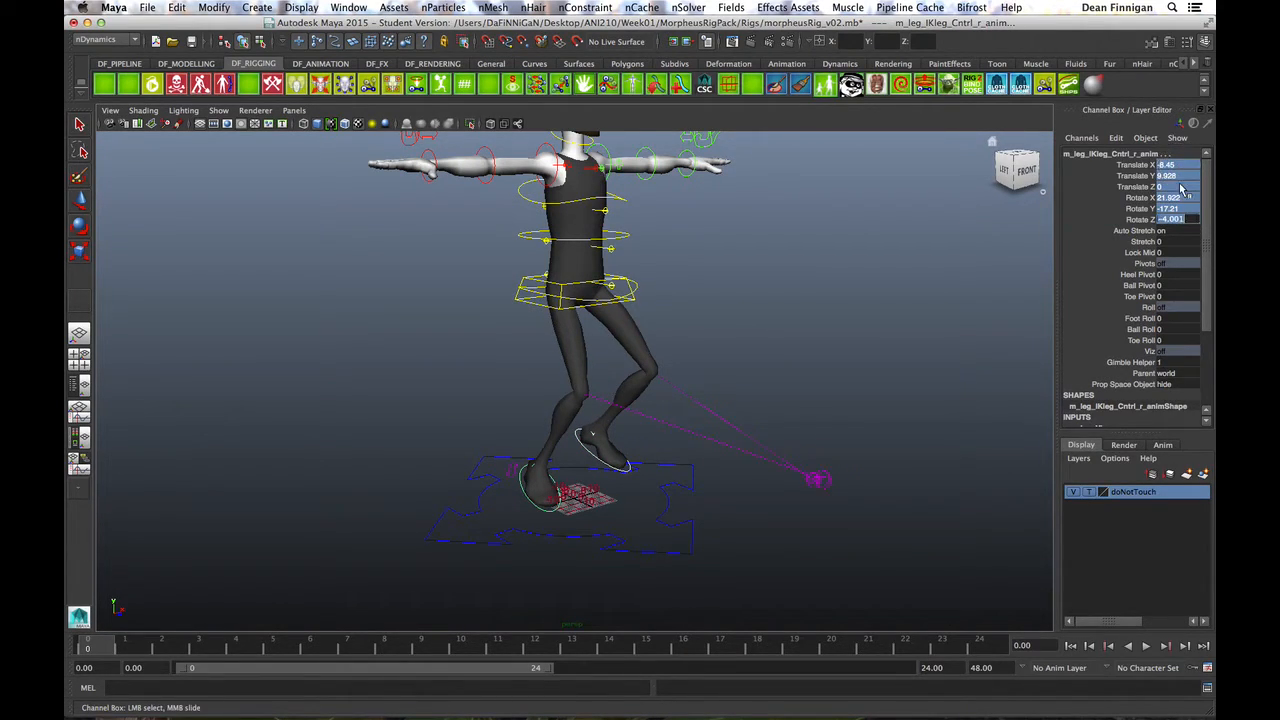
type("0")
key("Return")
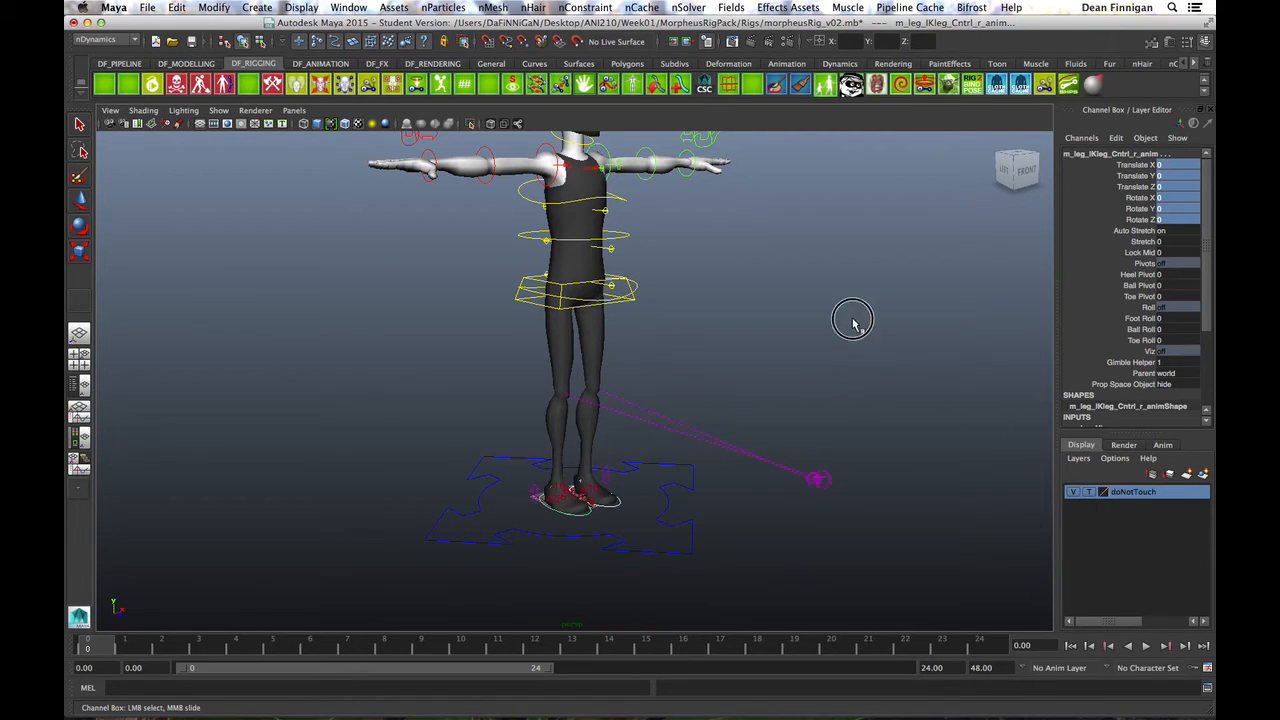